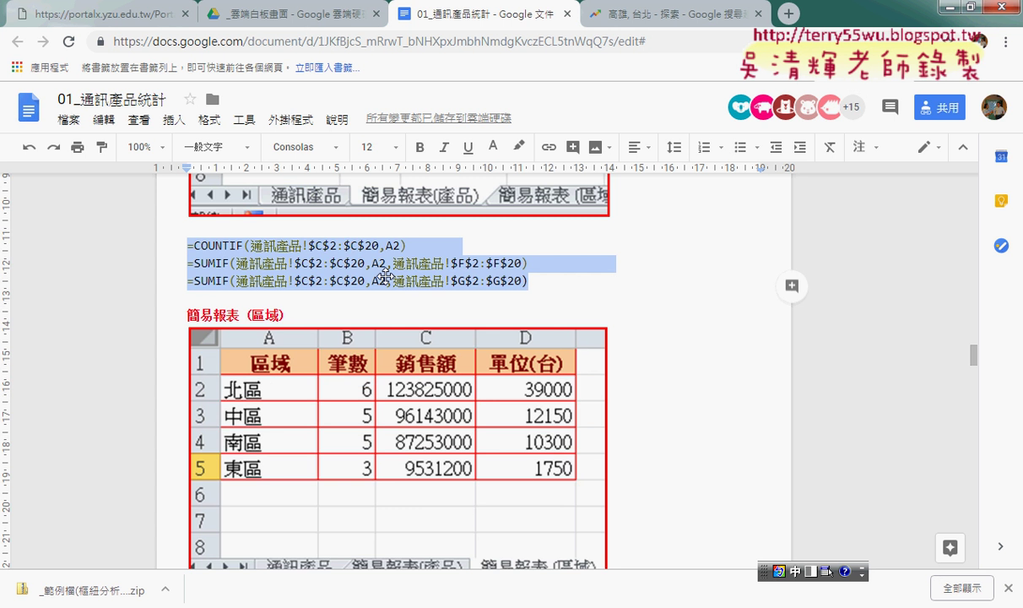
# Step: Scroll through the lesson notes to review the reference formulas
pyautogui.scroll(1, 364, 261)
pyautogui.scroll(1, 390, 304)
pyautogui.click(457, 440)
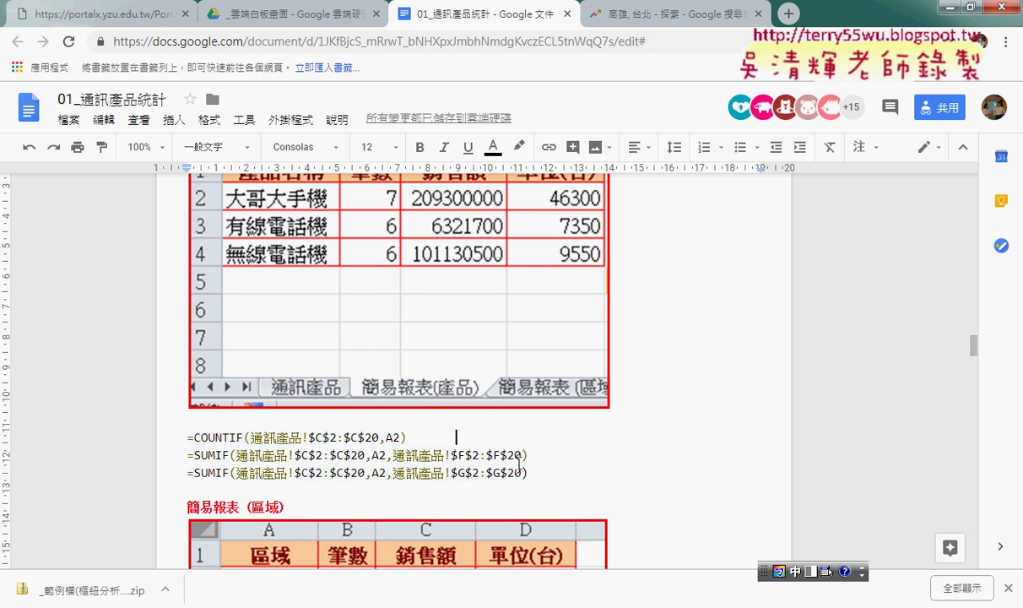
pyautogui.scroll(-1, 518, 460)
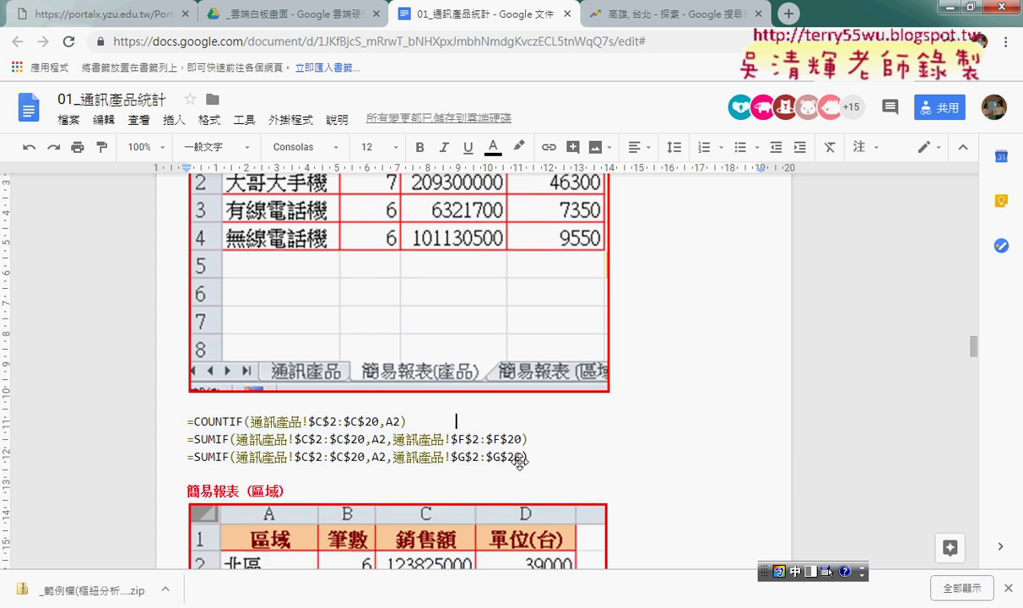
pyautogui.scroll(-2, 523, 320)
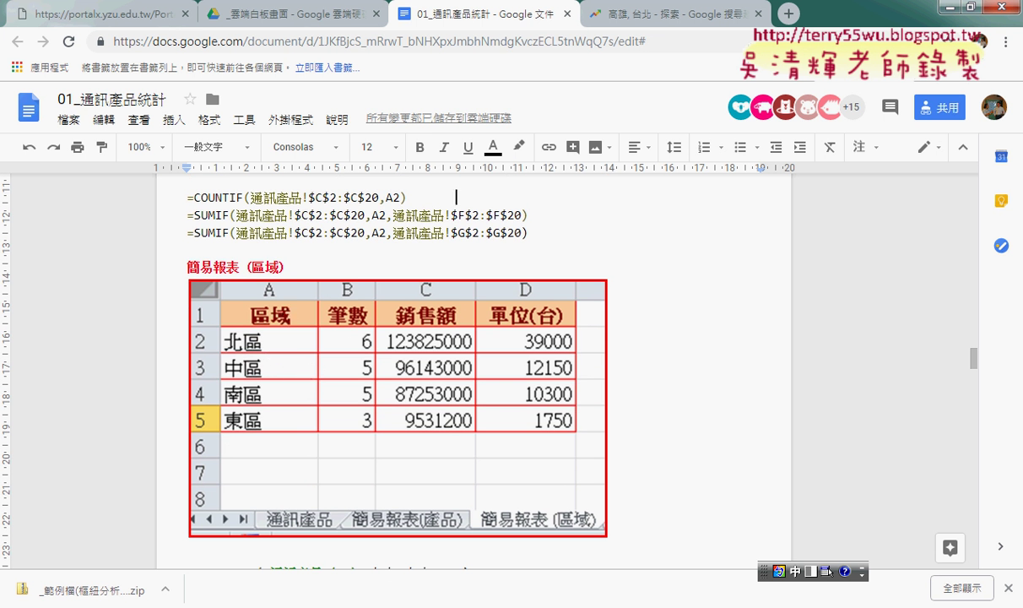
# Step: Copy the 簡易報表（區域） heading from the notes and return to the Excel workbook
pyautogui.hotkey('alt', 'Tab')
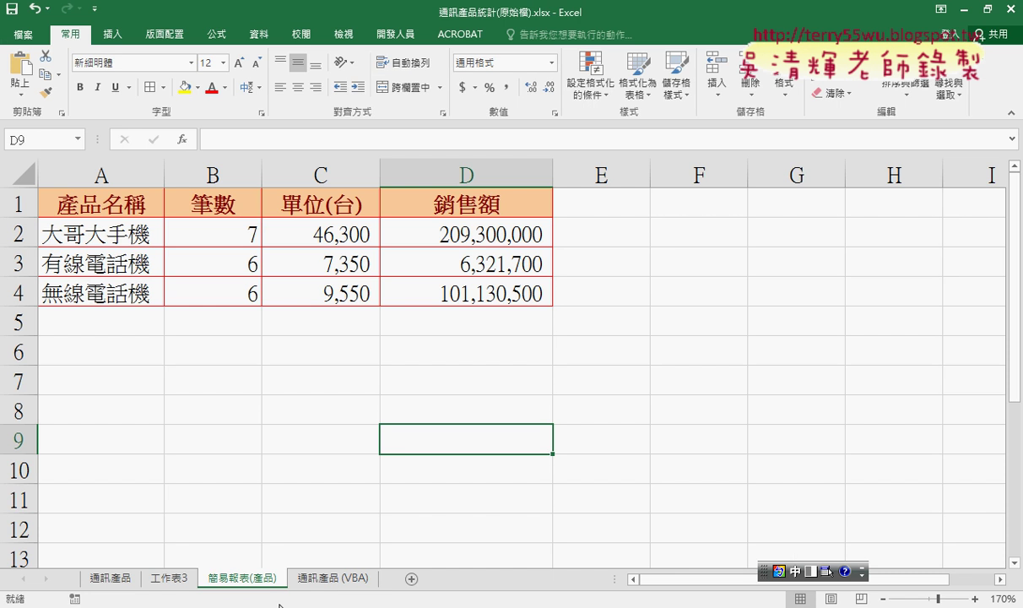
pyautogui.hotkey('alt', 'Tab')
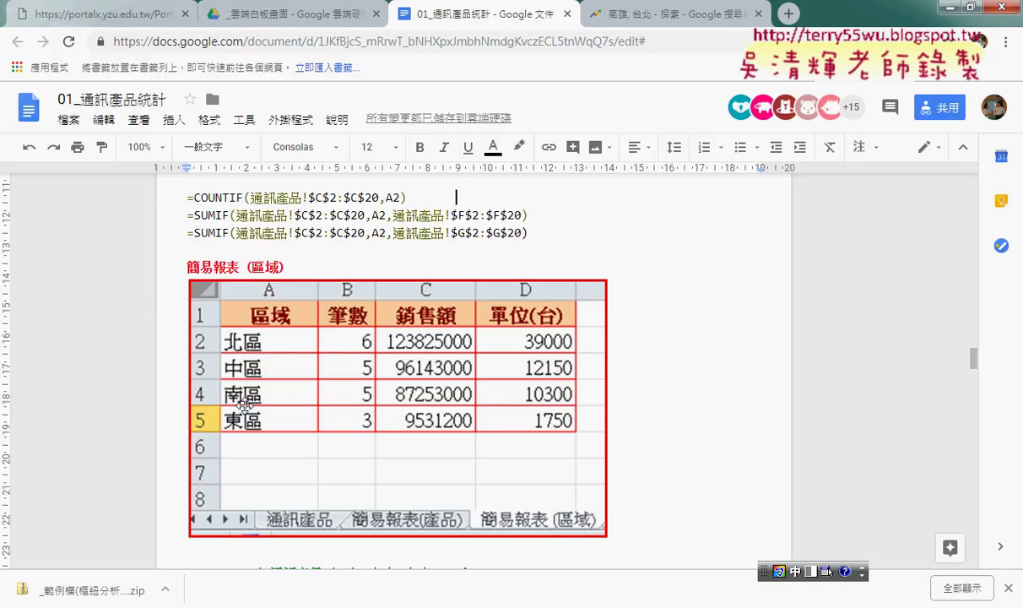
pyautogui.moveTo(184, 268); pyautogui.dragTo(296, 268)
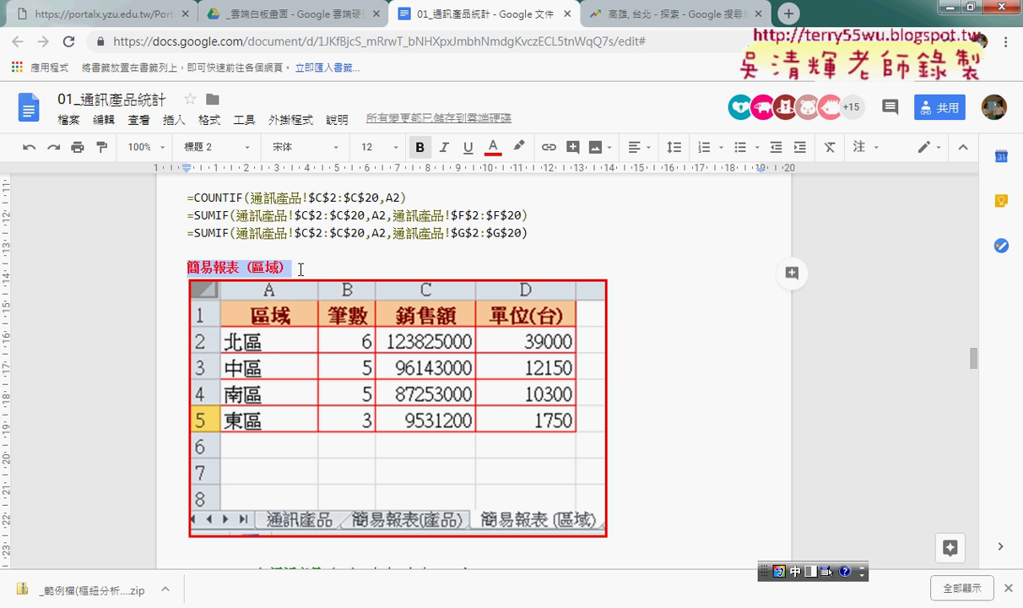
pyautogui.hotkey('alt', 'Tab')
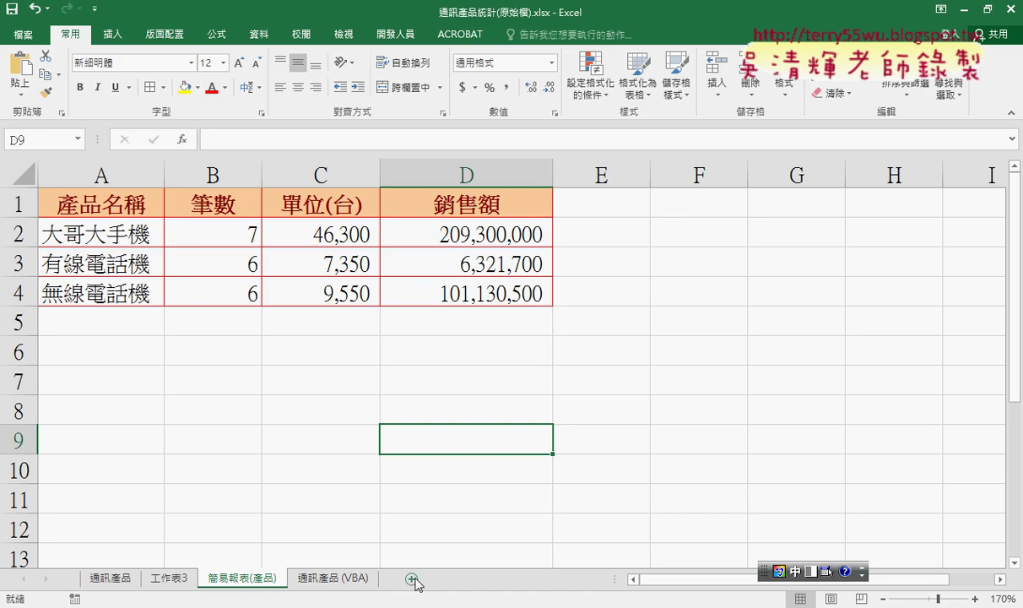
# Step: Add a new sheet named 簡易報表 (區域)
pyautogui.click(411, 578)
pyautogui.doubleClick(336, 581)
pyautogui.write('簡易報表 (區域)')
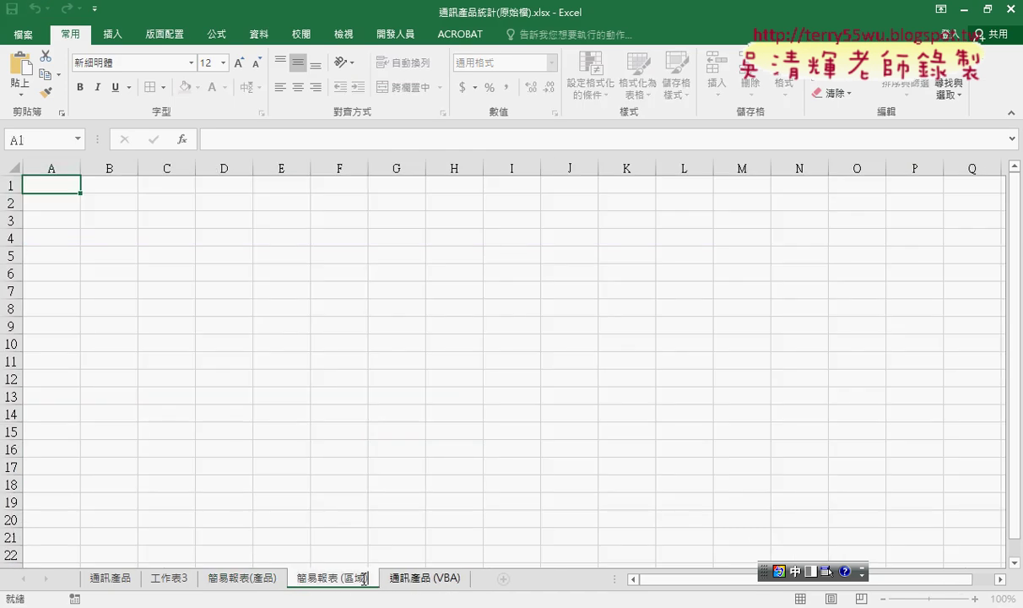
pyautogui.click(92, 183)
# Step: Paste the 通訊產品 region column E as values into A1 of the new sheet
pyautogui.click(110, 578)
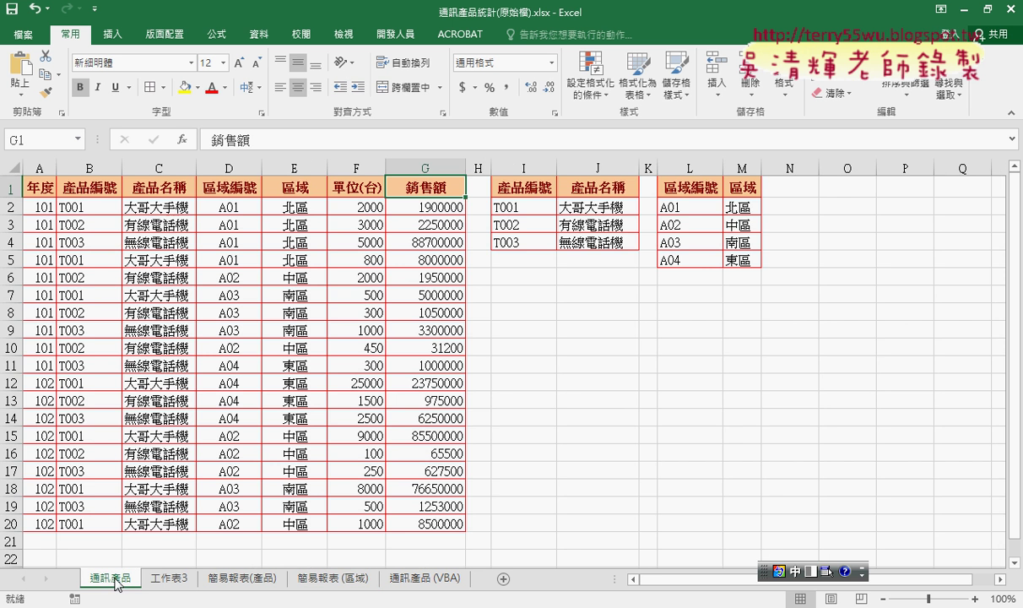
pyautogui.click(279, 167)
pyautogui.hotkey('ctrl', 'c')
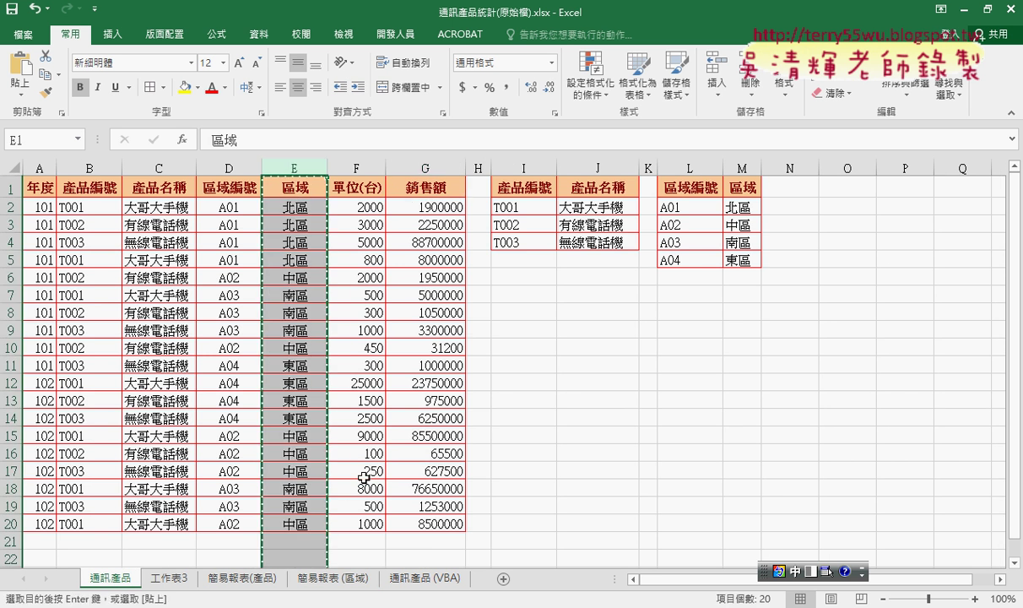
pyautogui.click(351, 579)
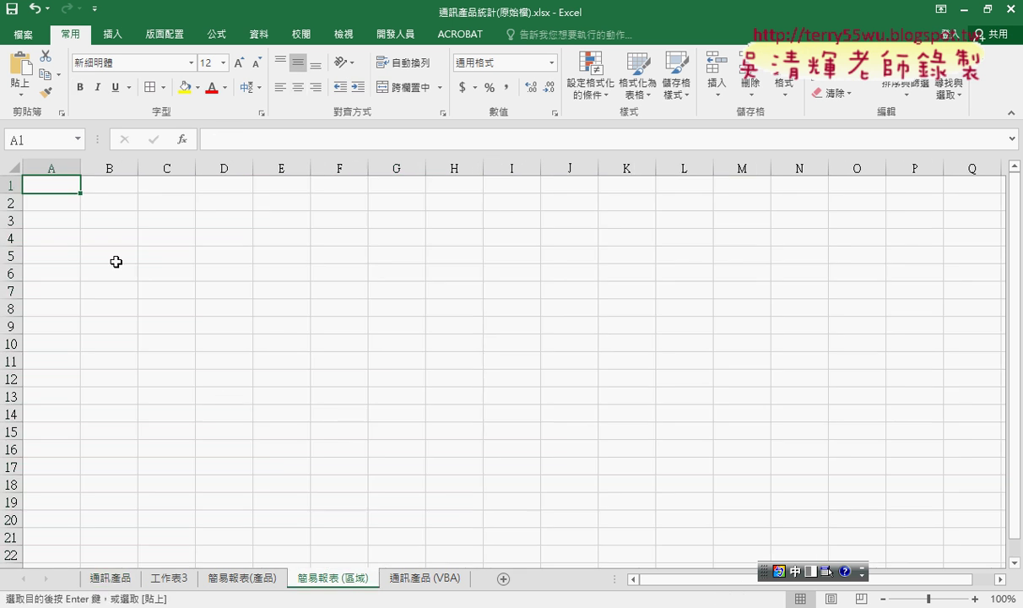
pyautogui.rightClick(57, 186)
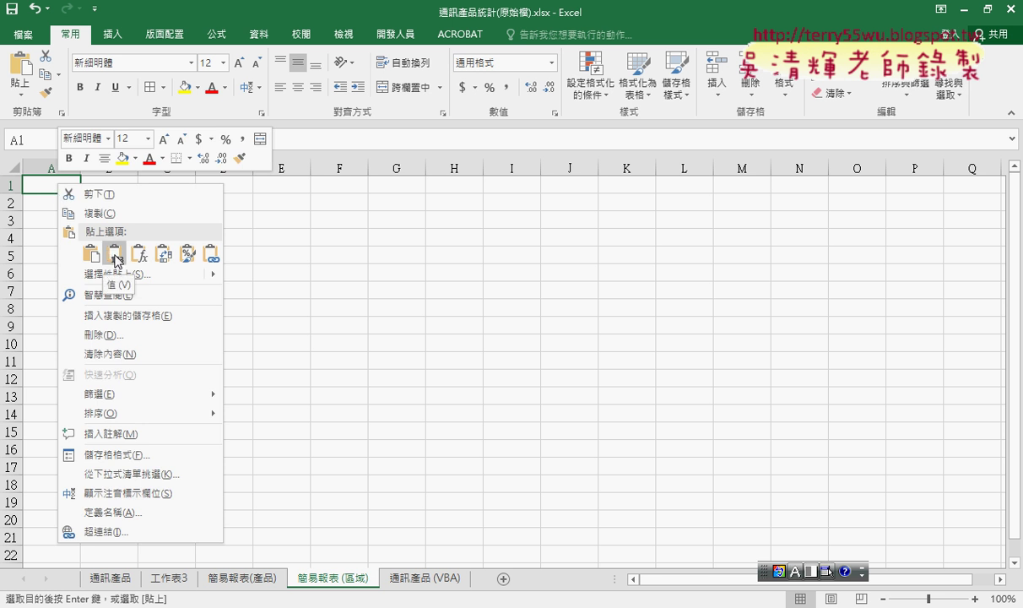
pyautogui.click(115, 253)
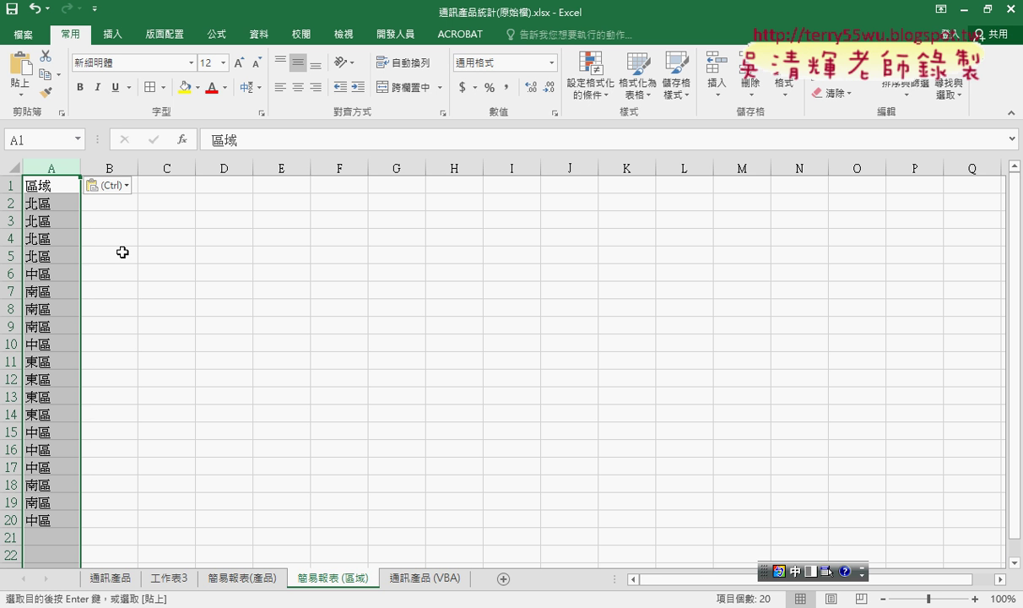
# Step: Remove duplicate regions from column A, treating the first row as a header
pyautogui.click(267, 38)
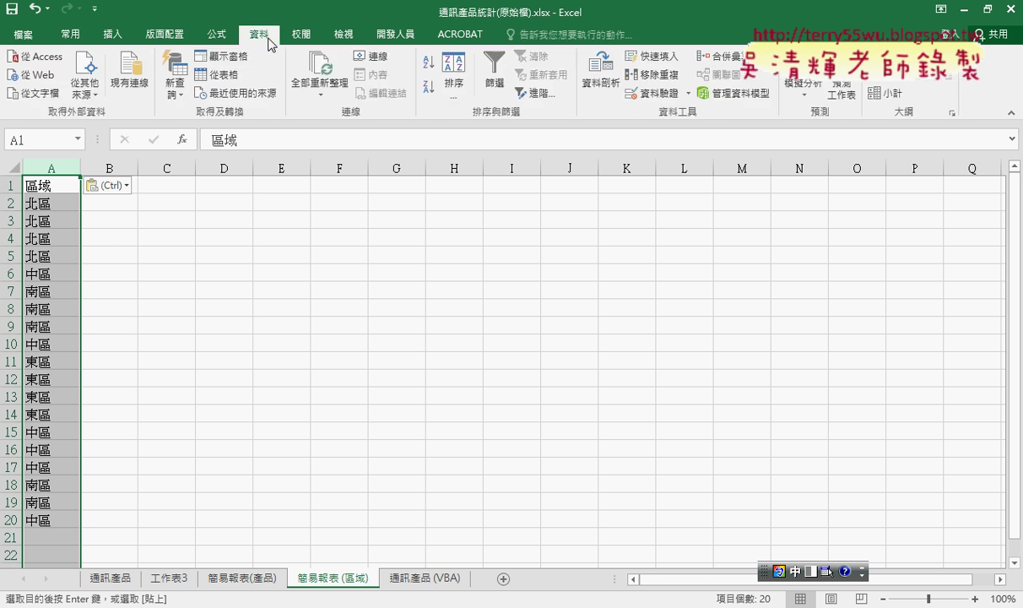
pyautogui.click(648, 75)
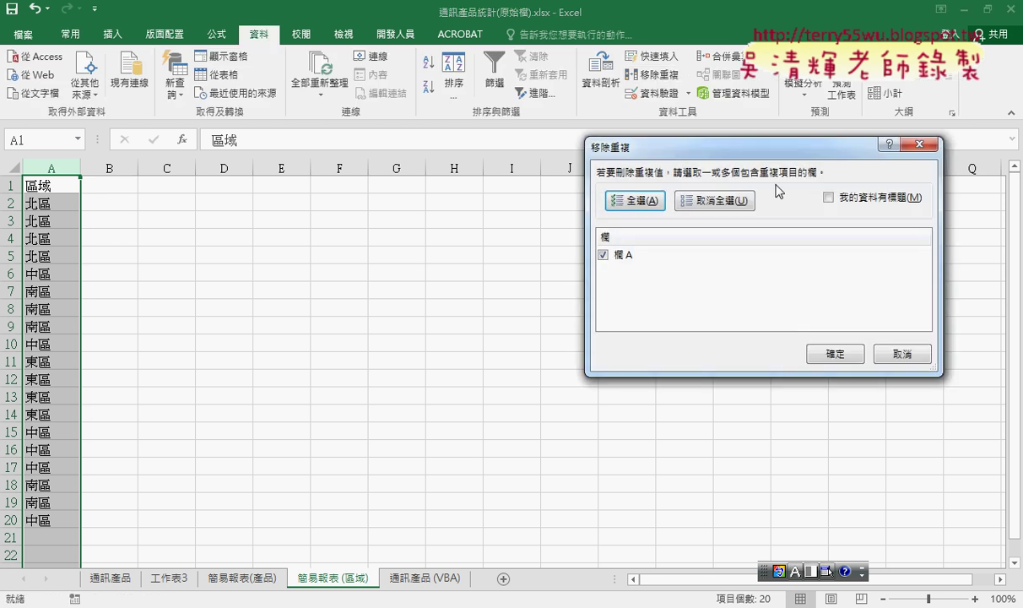
pyautogui.click(828, 197)
pyautogui.click(834, 355)
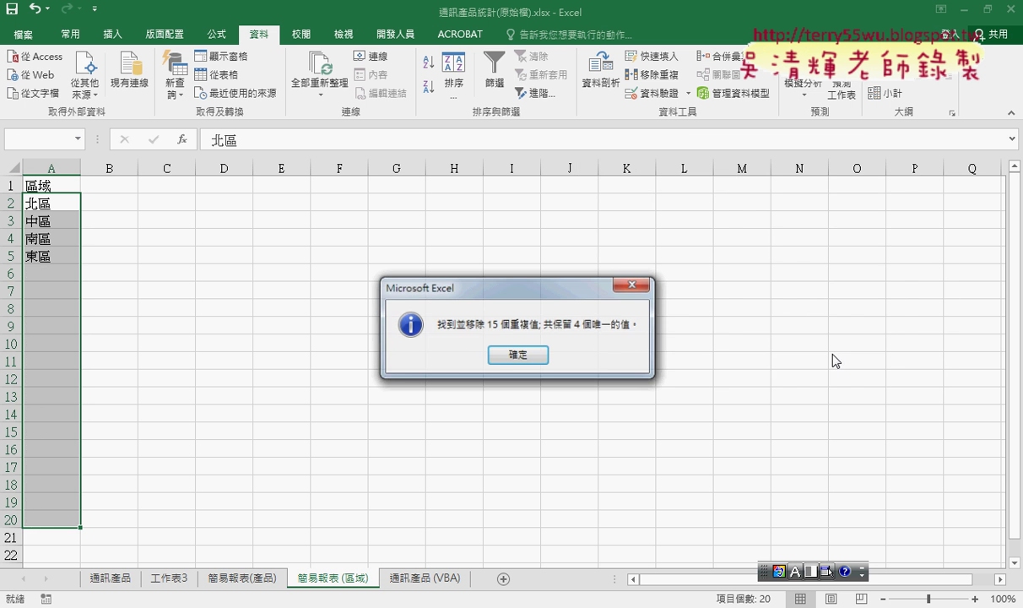
pyautogui.click(517, 355)
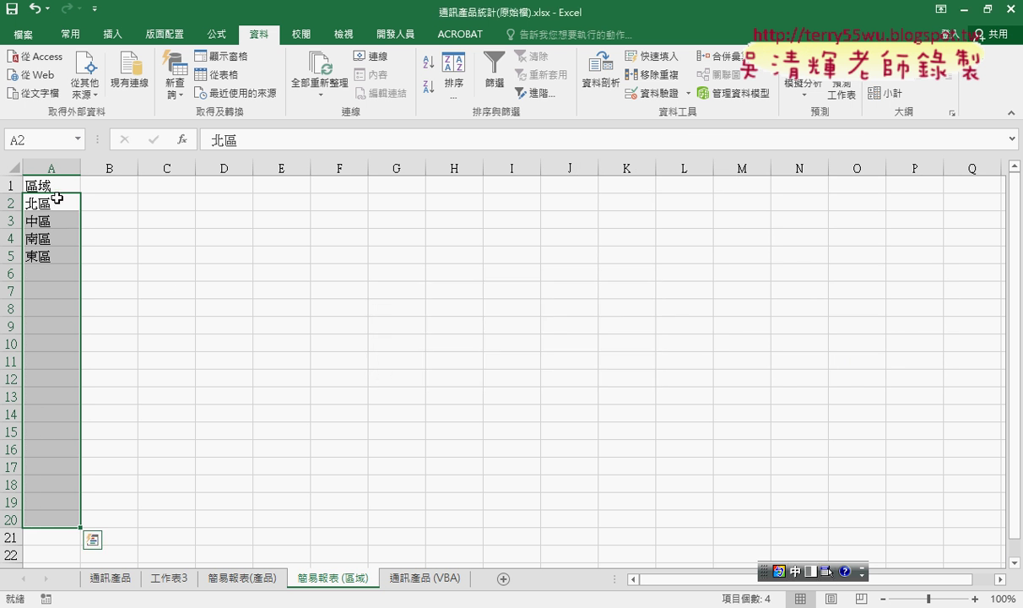
# Step: Copy headers 筆數, 單位(台), 銷售額 into B1:D1 and give A1 matching formatting
pyautogui.click(262, 579)
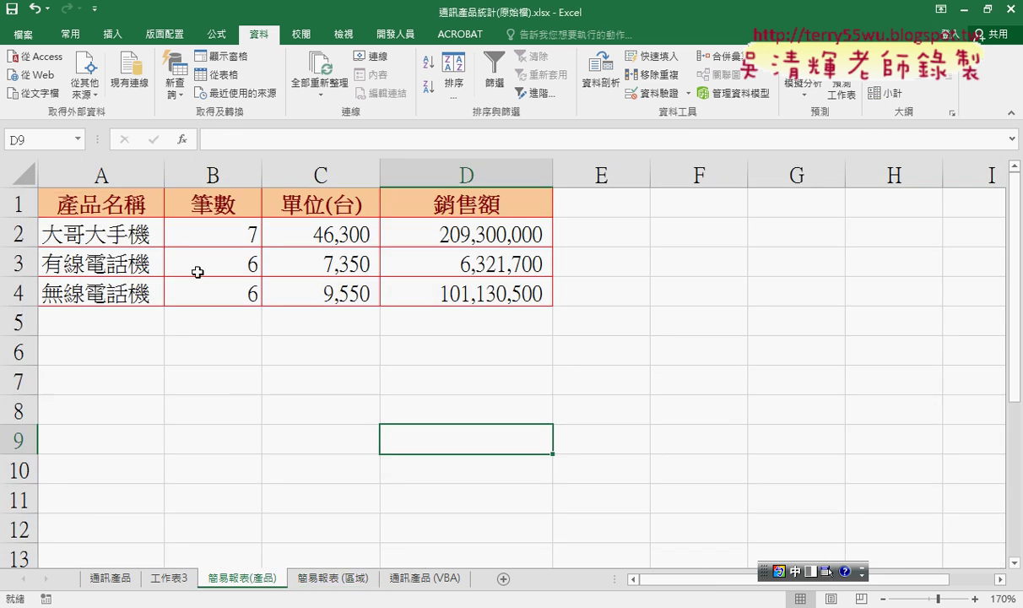
pyautogui.moveTo(202, 205); pyautogui.dragTo(410, 202)
pyautogui.hotkey('ctrl', 'c')
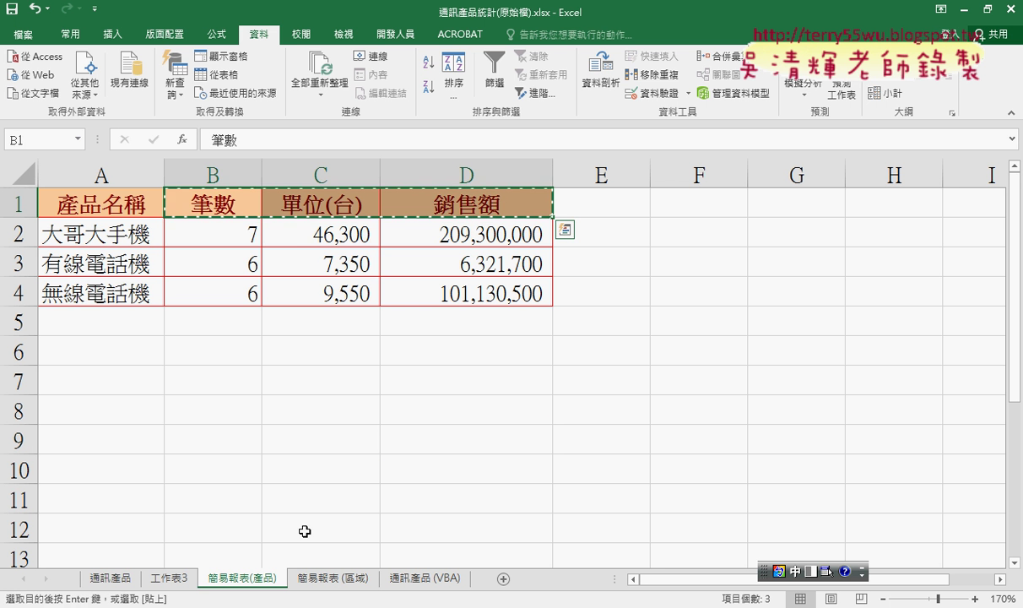
pyautogui.click(329, 578)
pyautogui.click(93, 185)
pyautogui.hotkey('ctrl', 'v')
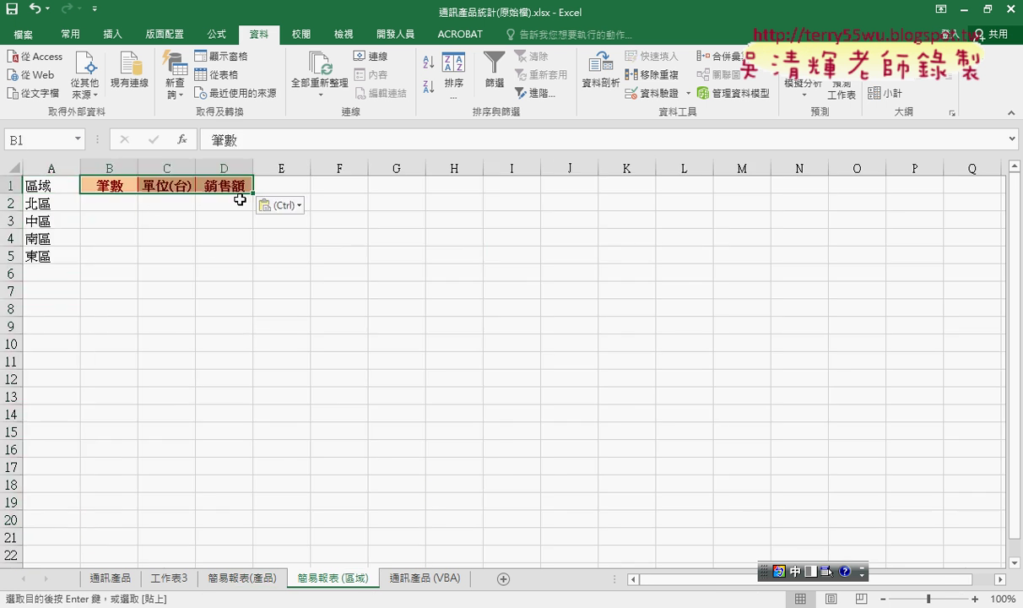
pyautogui.click(74, 40)
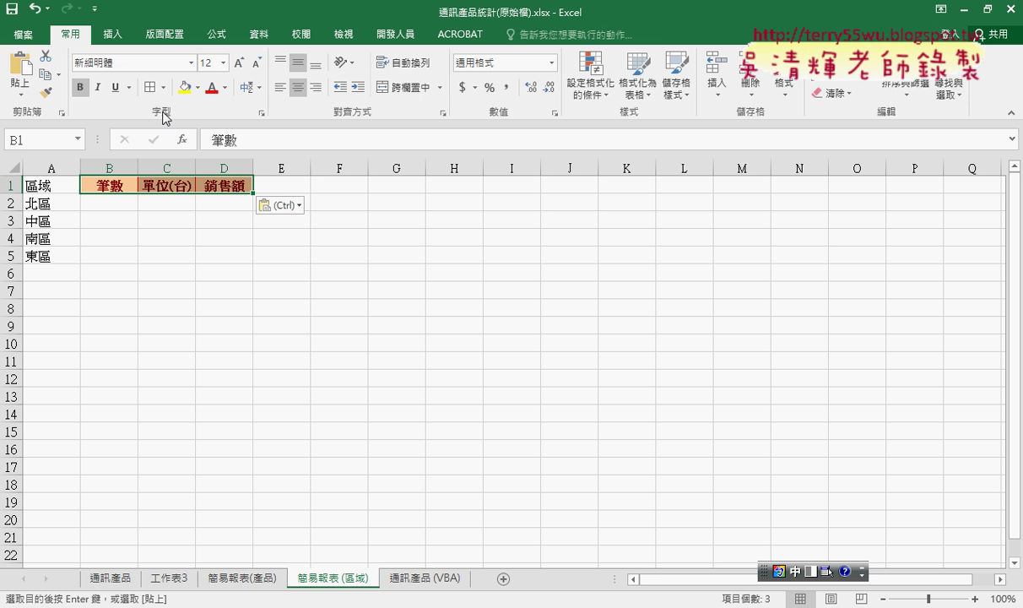
pyautogui.click(46, 91)
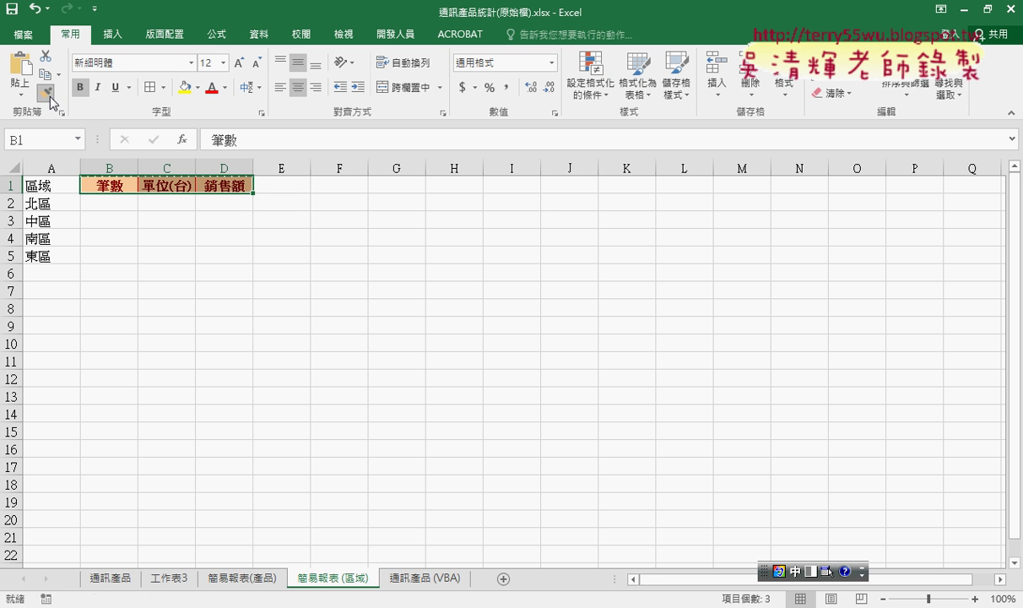
pyautogui.click(53, 189)
# Step: Add red outline and inside borders to A1:D5, then zoom in and select B2
pyautogui.moveTo(49, 189); pyautogui.dragTo(221, 256)
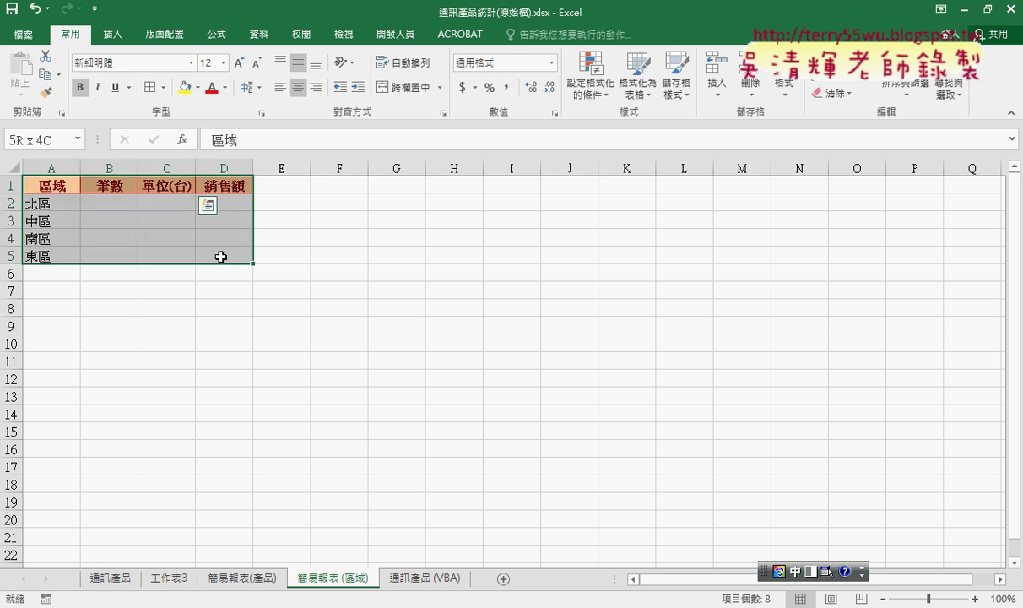
pyautogui.click(167, 90)
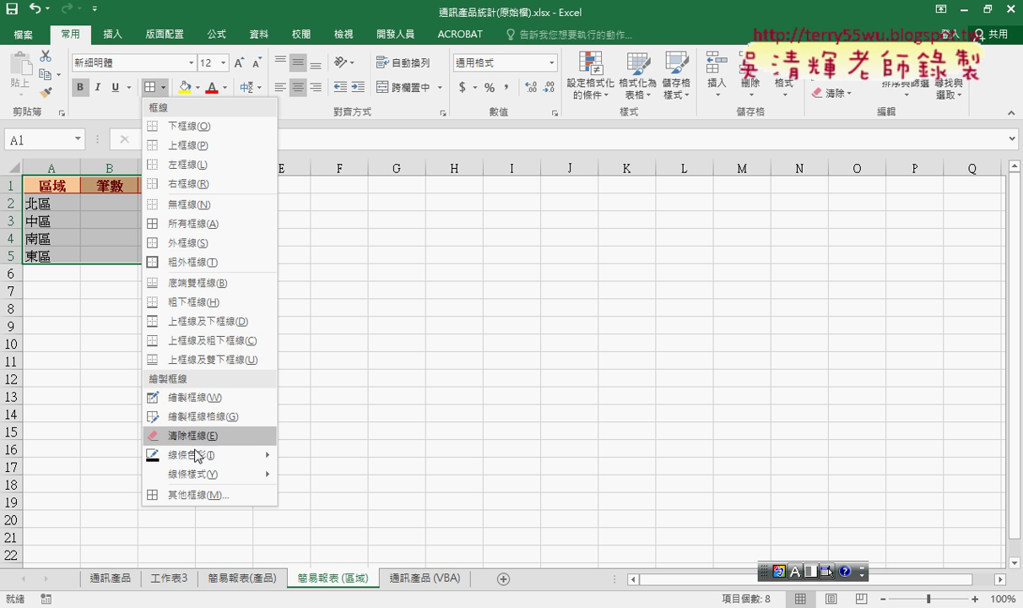
pyautogui.click(210, 496)
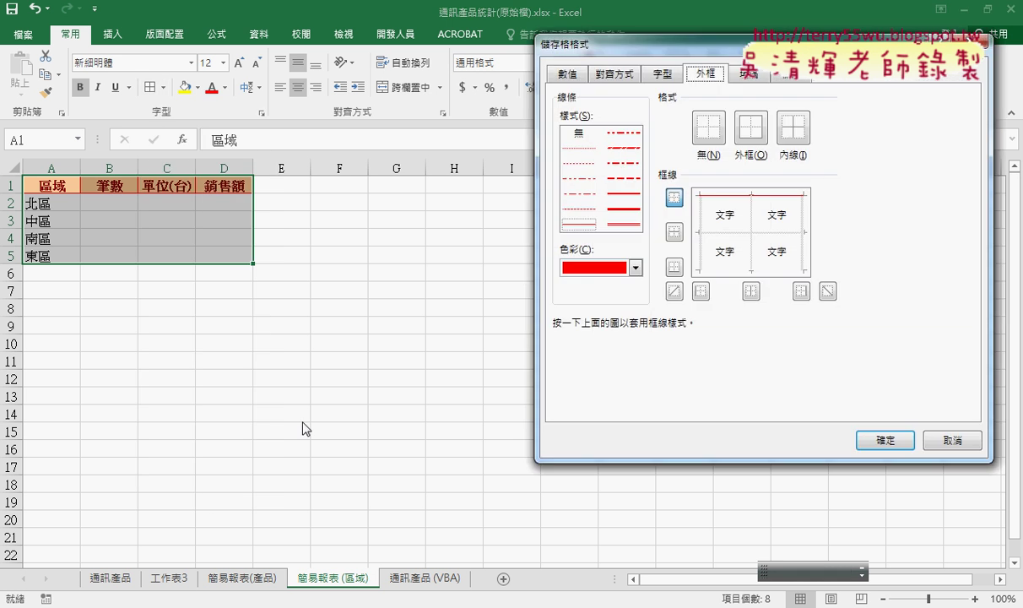
pyautogui.click(750, 128)
pyautogui.click(792, 128)
pyautogui.click(886, 439)
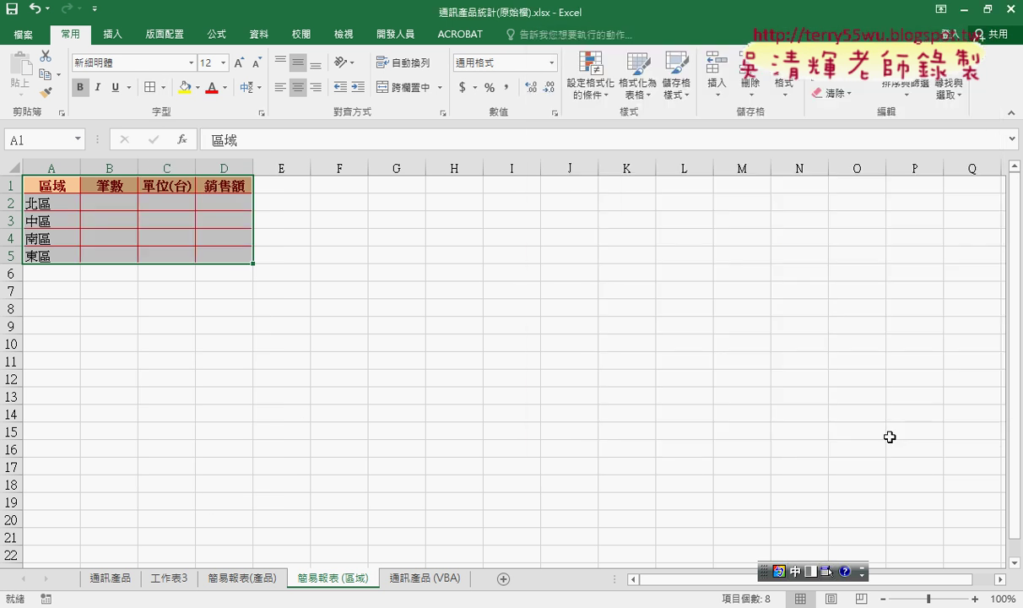
pyautogui.click(975, 598)
pyautogui.click(975, 598)
pyautogui.click(975, 598)
pyautogui.click(975, 599)
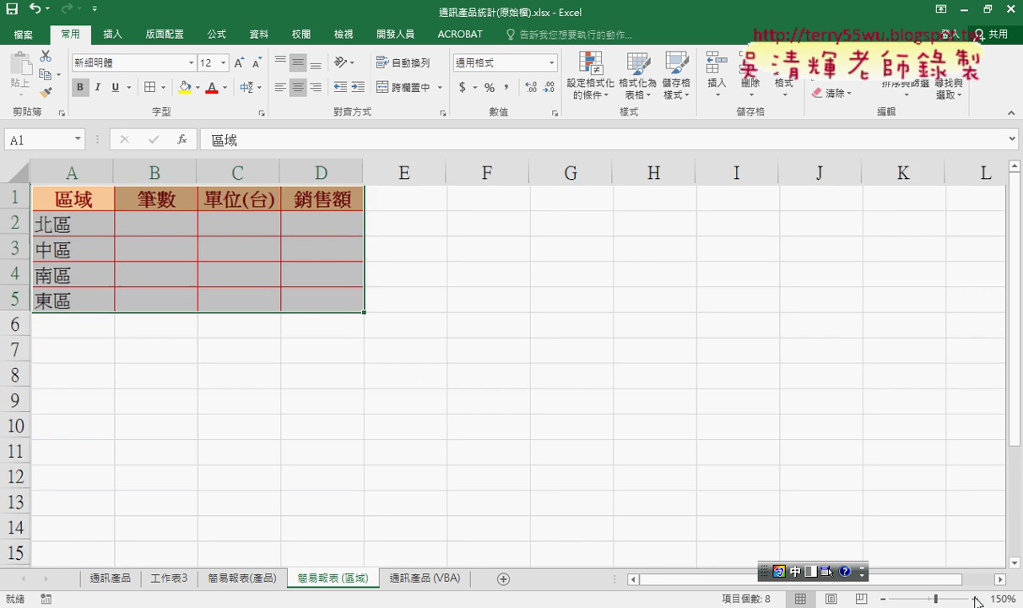
pyautogui.click(974, 598)
pyautogui.click(675, 461)
pyautogui.click(158, 234)
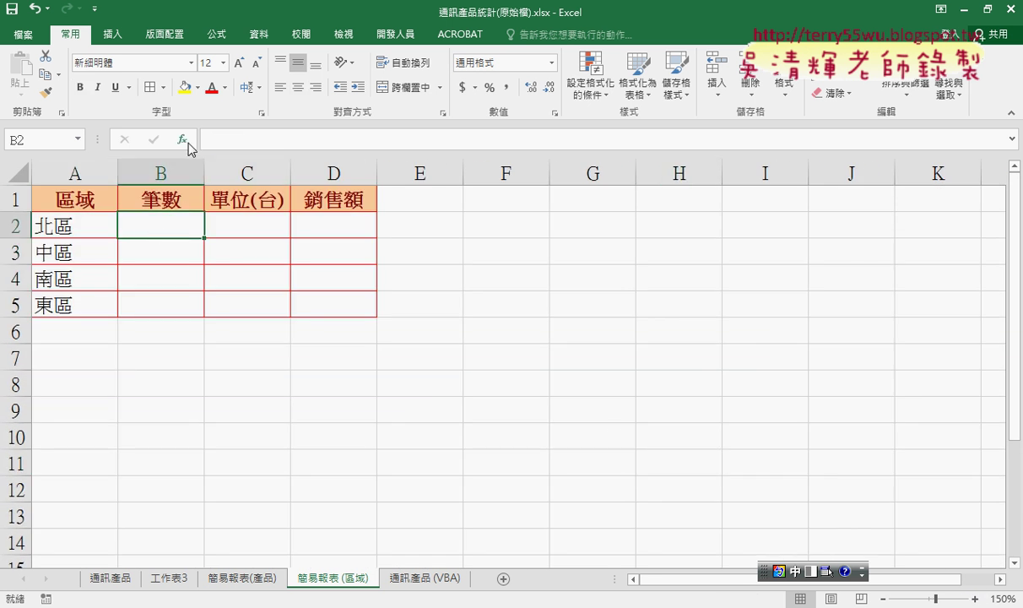
# Step: Start a COUNTIF from recently used functions in B2, cancel it, and go to 通訊產品
pyautogui.click(187, 145)
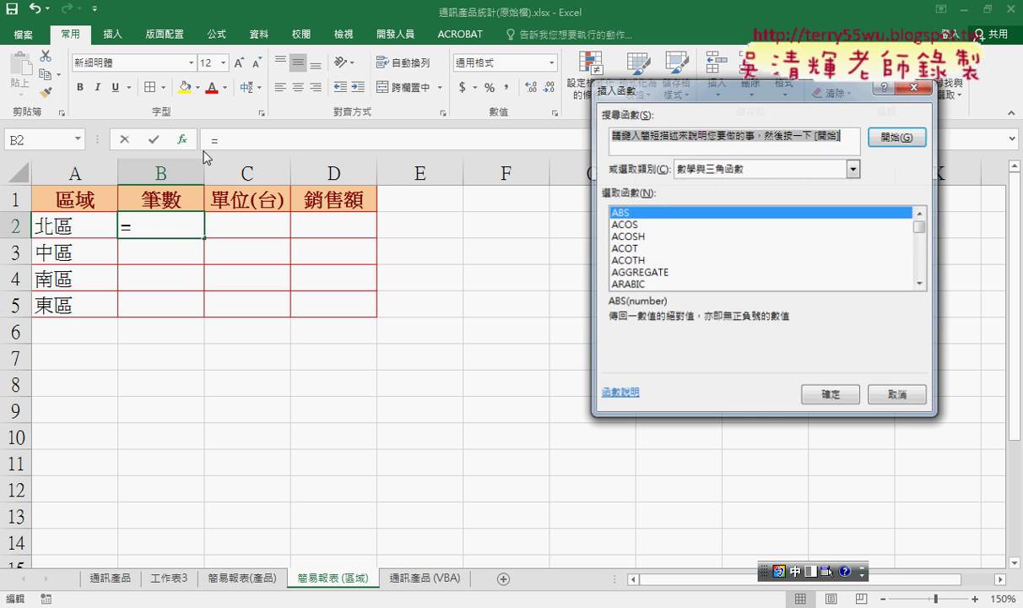
pyautogui.click(763, 172)
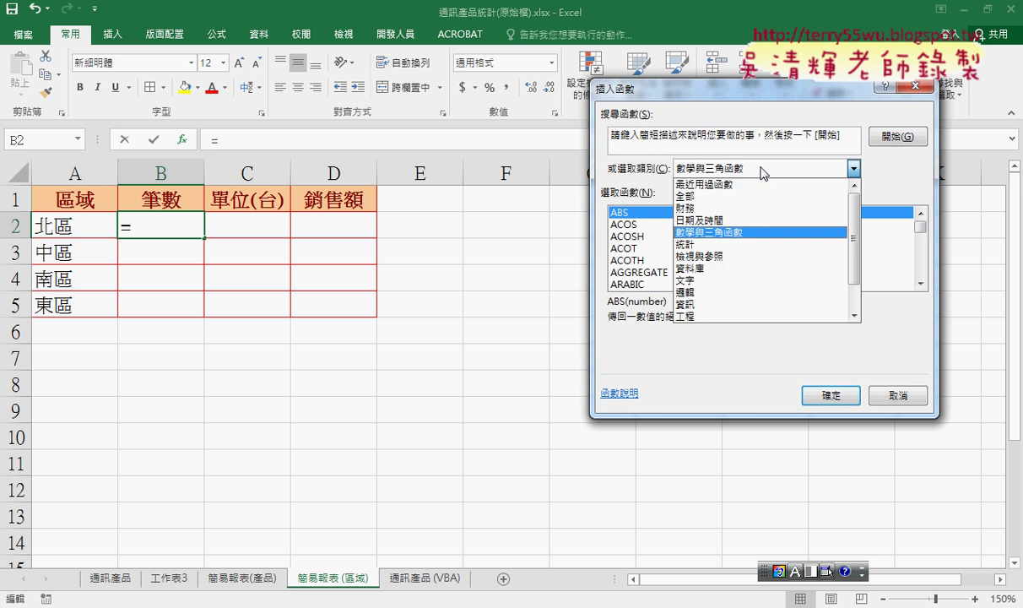
pyautogui.click(712, 186)
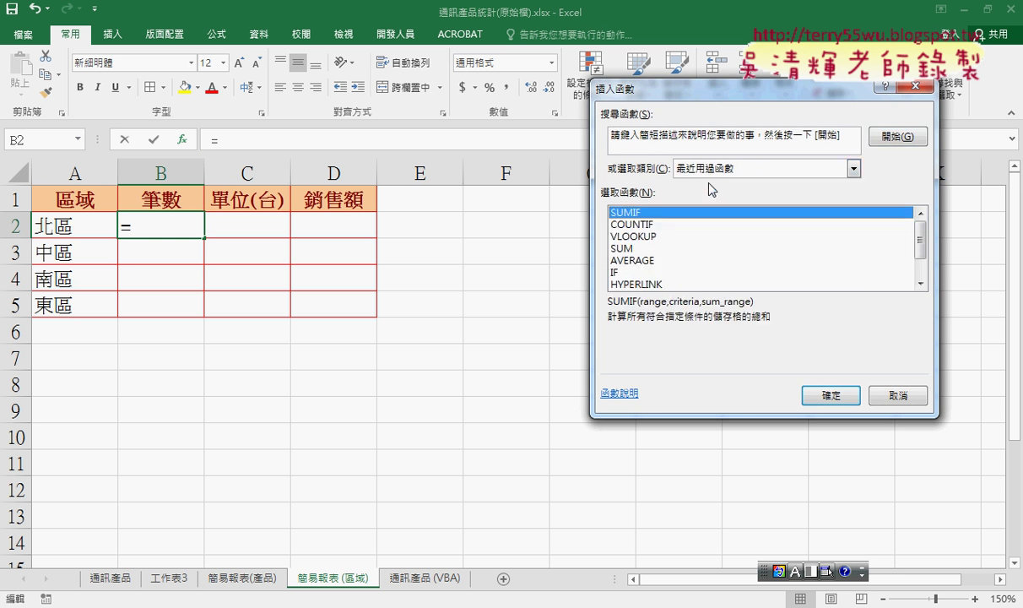
pyautogui.click(656, 225)
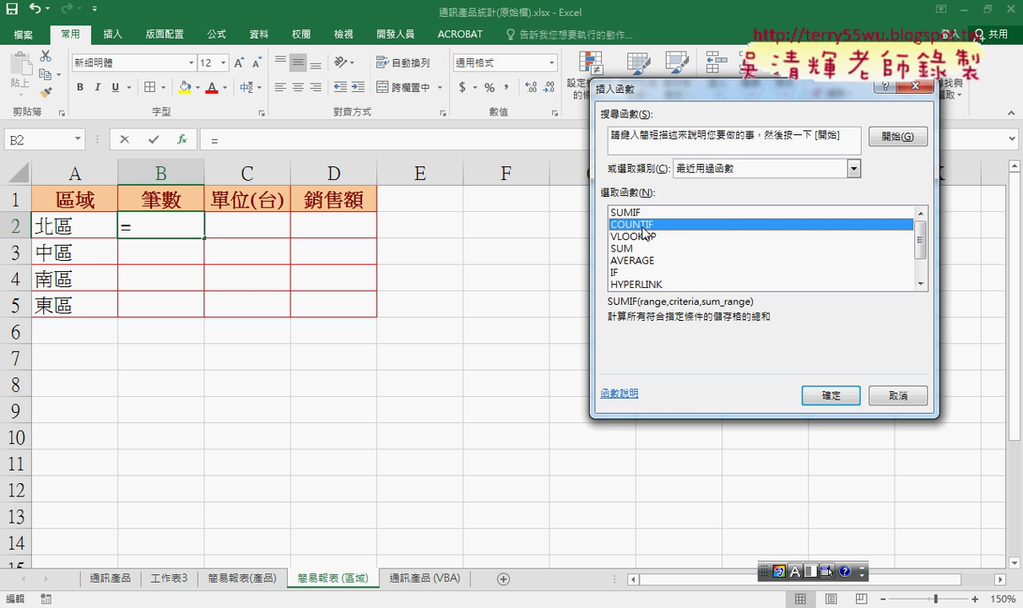
pyautogui.click(716, 171)
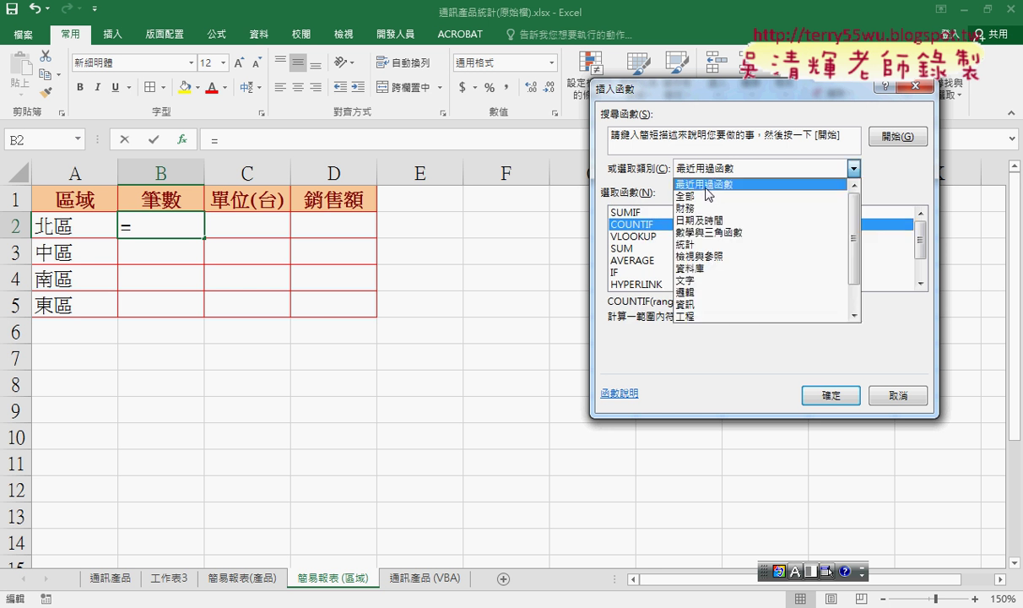
pyautogui.click(646, 232)
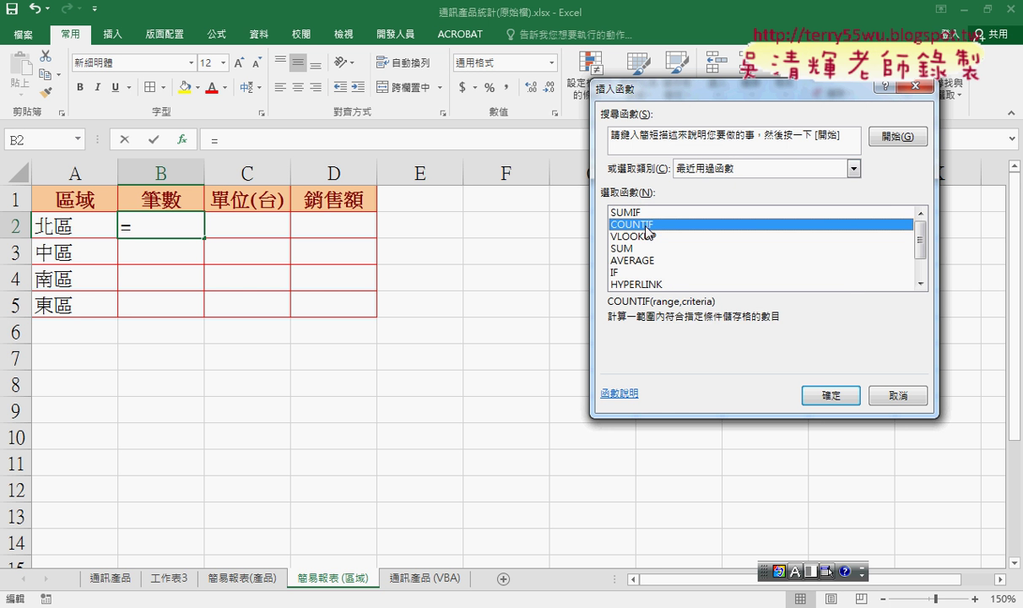
pyautogui.doubleClick(648, 225)
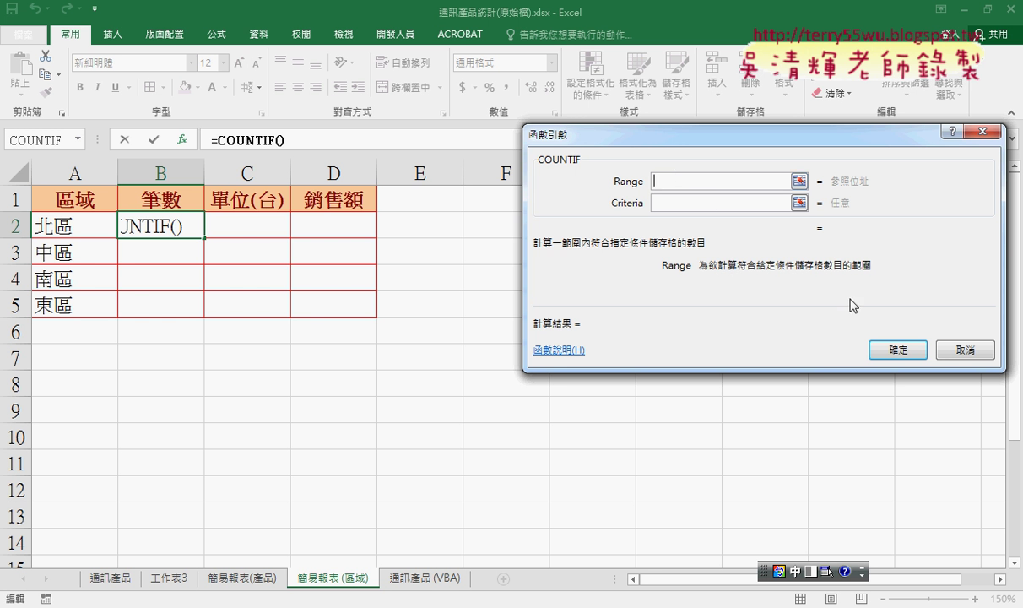
pyautogui.click(964, 349)
pyautogui.click(108, 578)
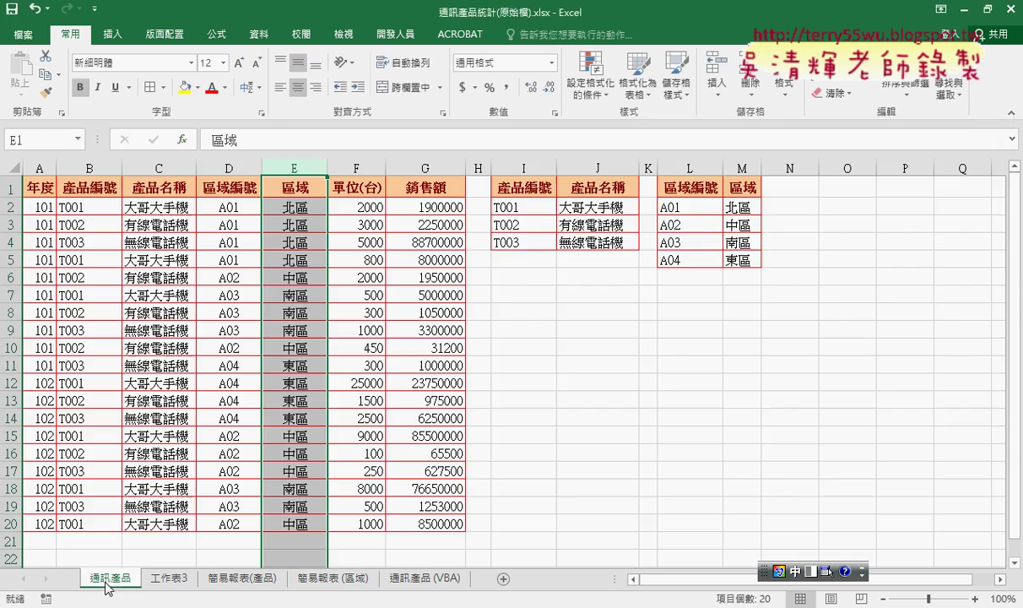
# Step: Select the 通訊產品 table range C1:G20, including the header row
pyautogui.click(160, 187)
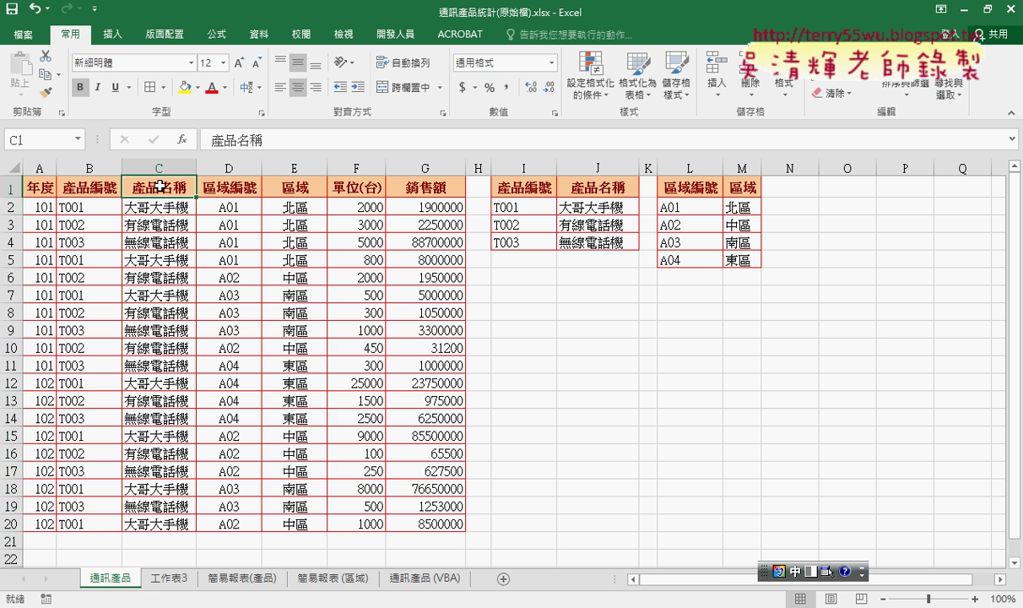
pyautogui.moveTo(159, 186); pyautogui.dragTo(160, 523)
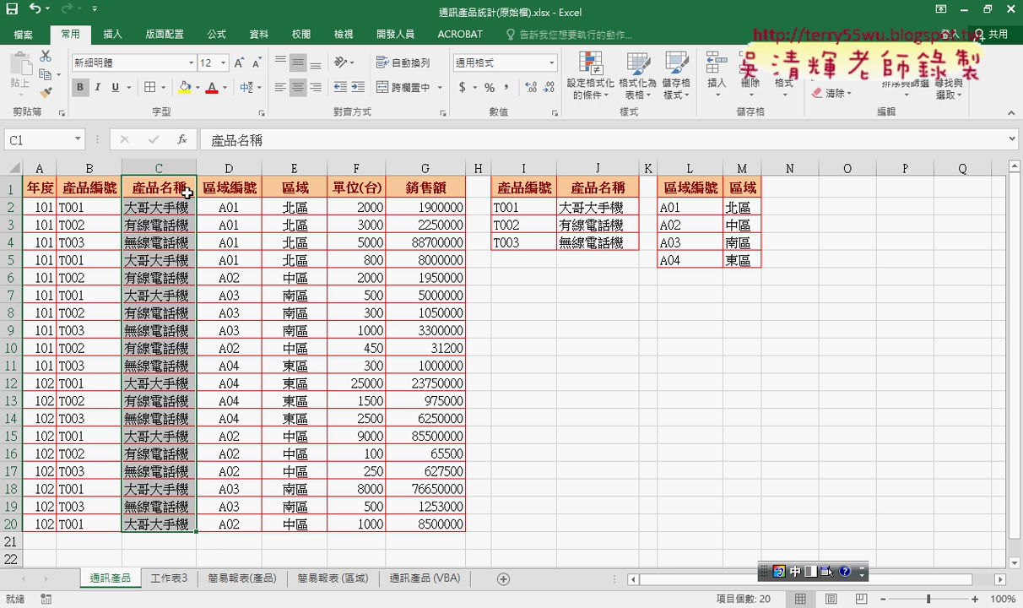
pyautogui.click(159, 190)
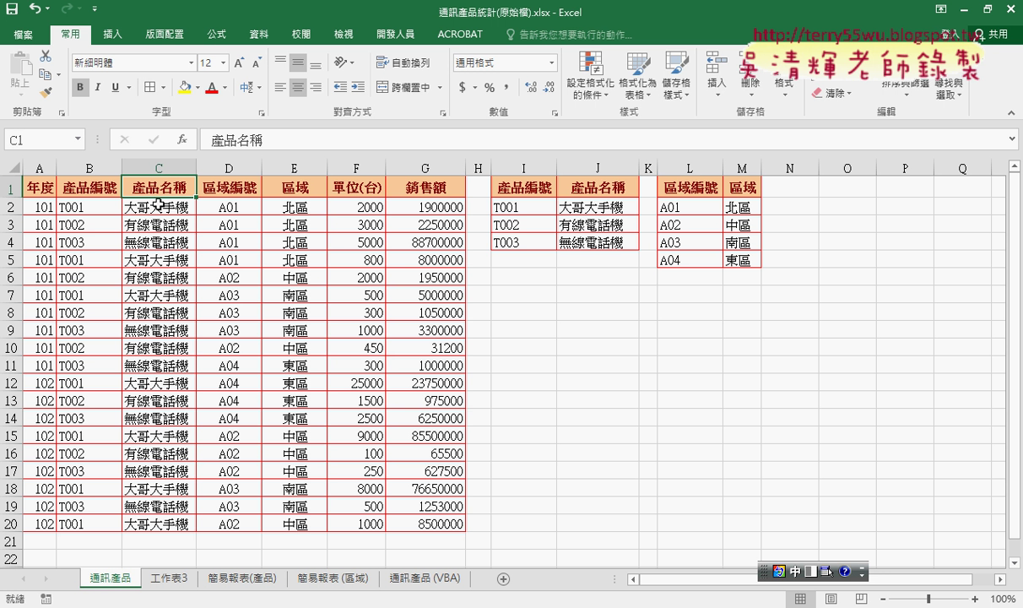
pyautogui.moveTo(155, 204); pyautogui.dragTo(163, 523)
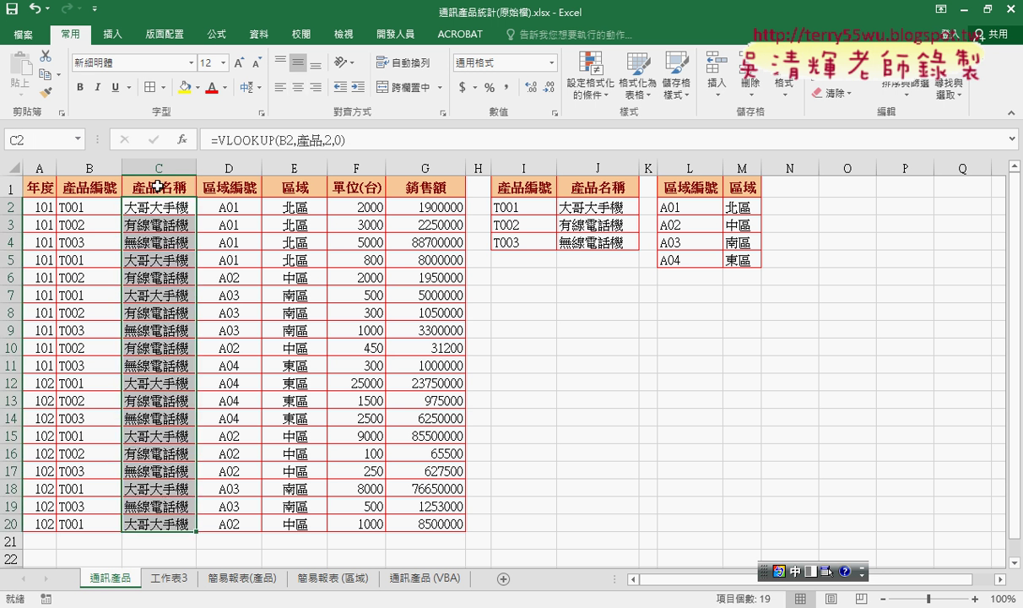
pyautogui.click(157, 186)
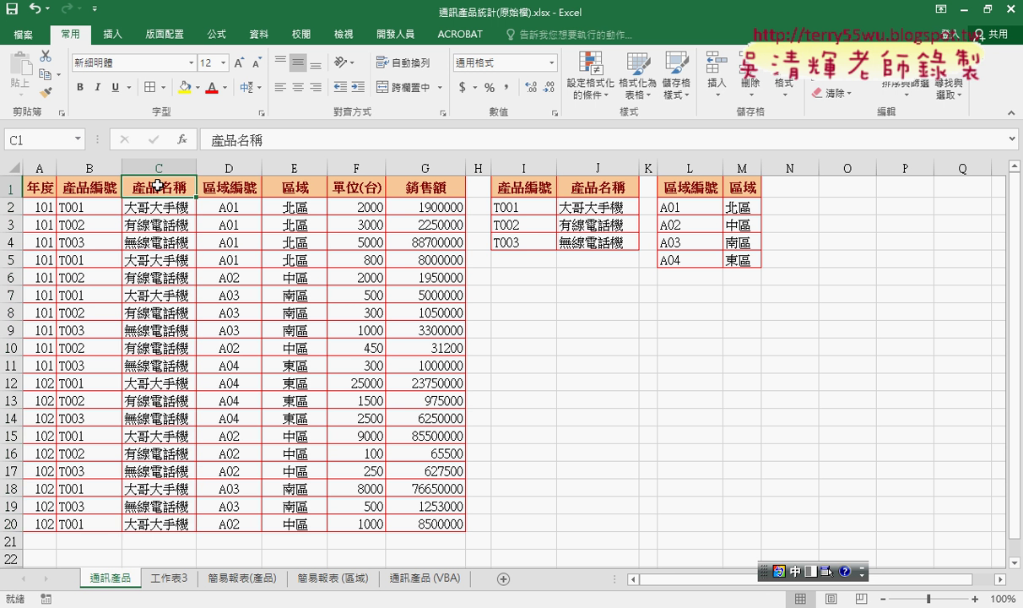
pyautogui.moveTo(162, 186); pyautogui.dragTo(433, 523)
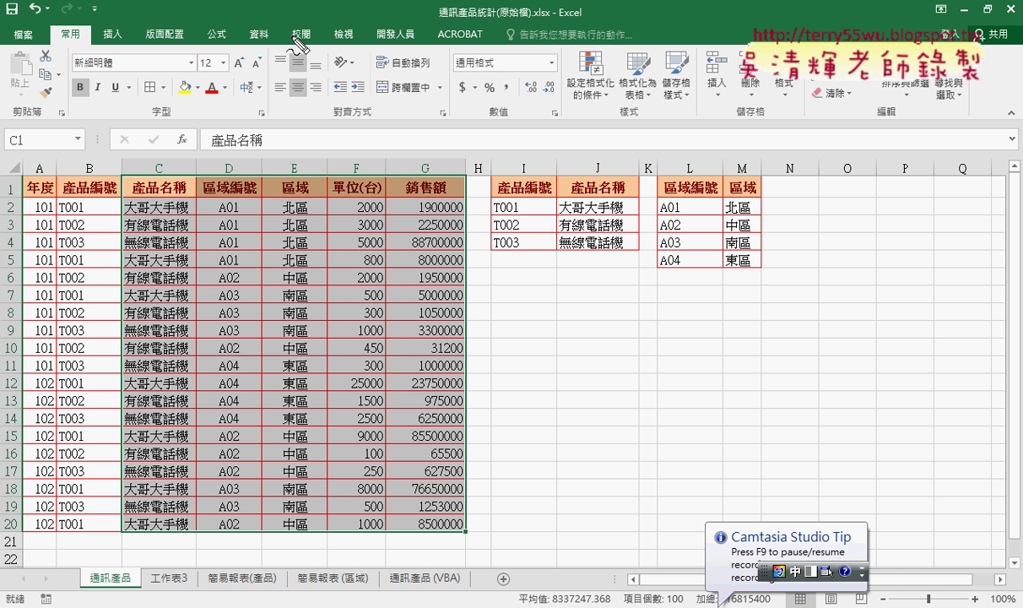
# Step: Create names from the top row of C1:G20 only, replacing the existing 區域 name
pyautogui.moveTo(226, 20)
pyautogui.mouseDown()
pyautogui.moveTo(223, 46)
pyautogui.moveTo(243, 21)
pyautogui.mouseUp()
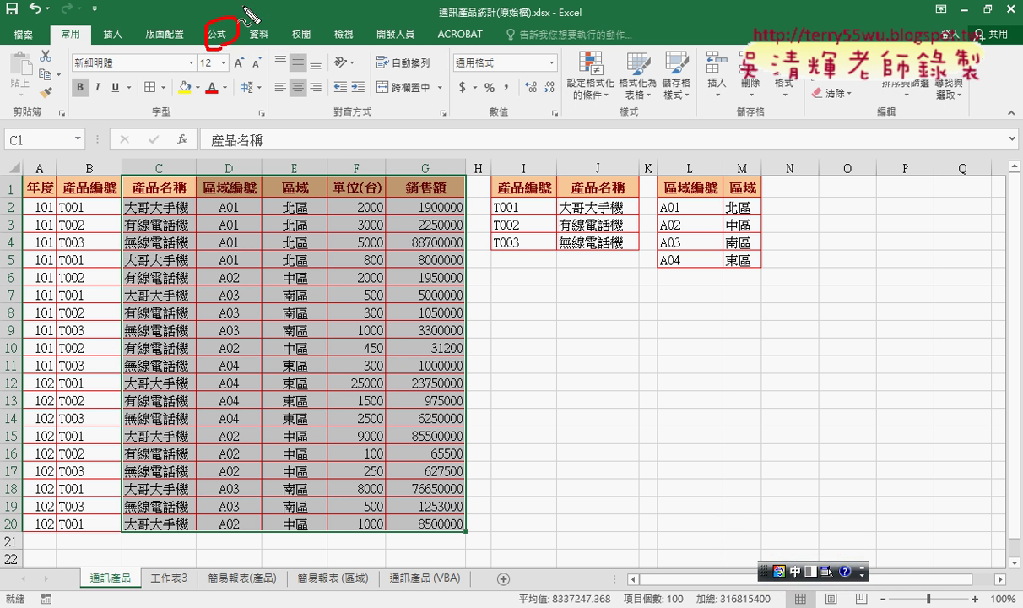
pyautogui.click(221, 33)
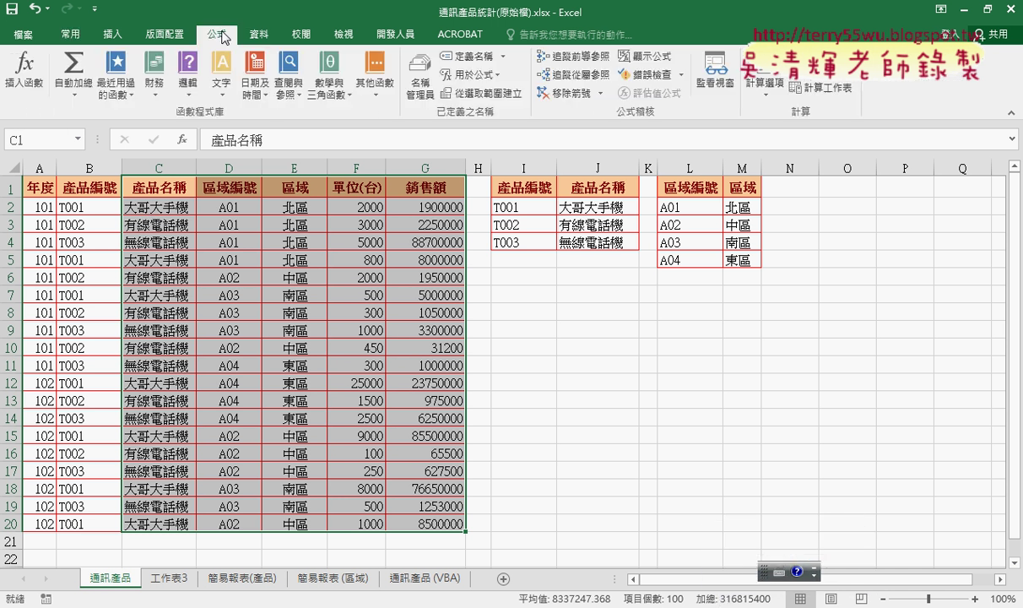
pyautogui.click(483, 96)
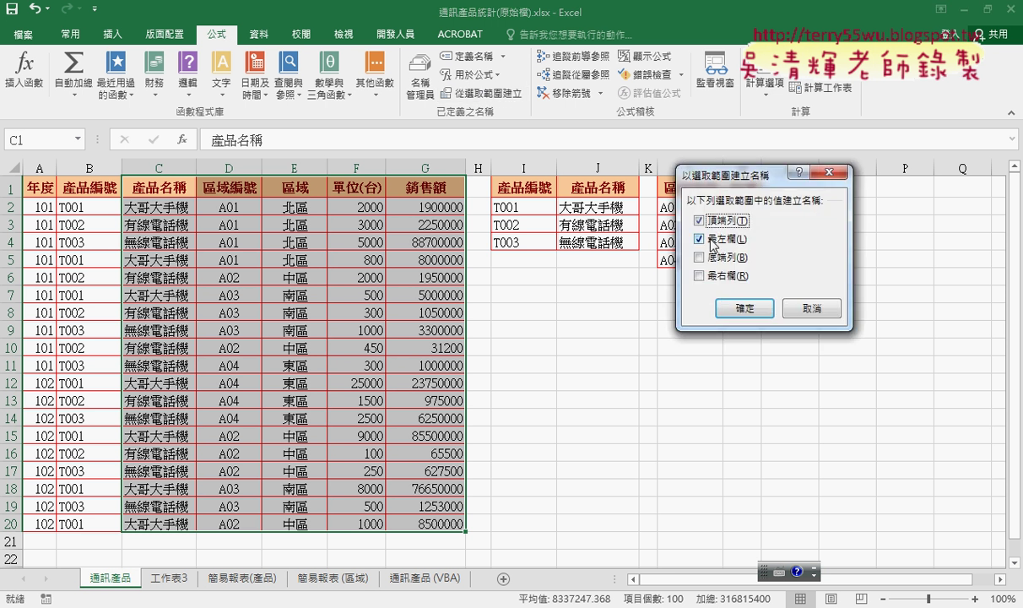
pyautogui.click(711, 242)
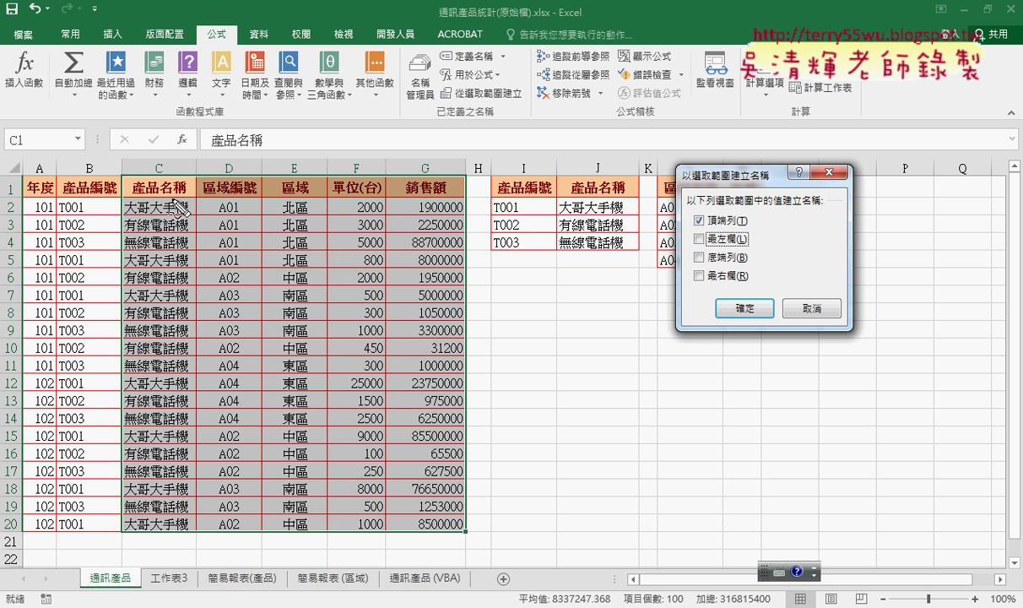
pyautogui.moveTo(179, 198); pyautogui.dragTo(405, 177)
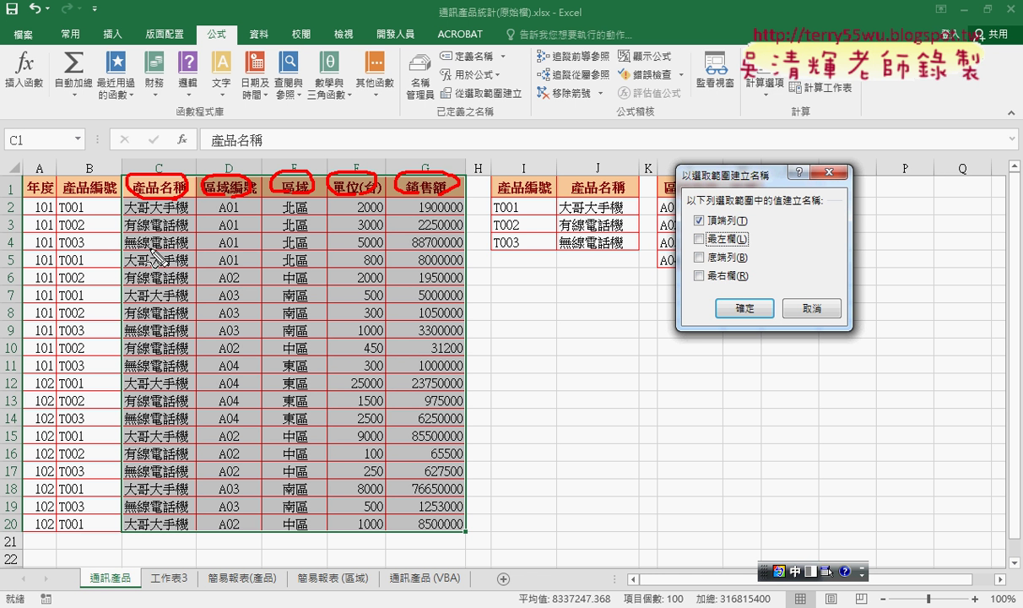
pyautogui.press('Escape')
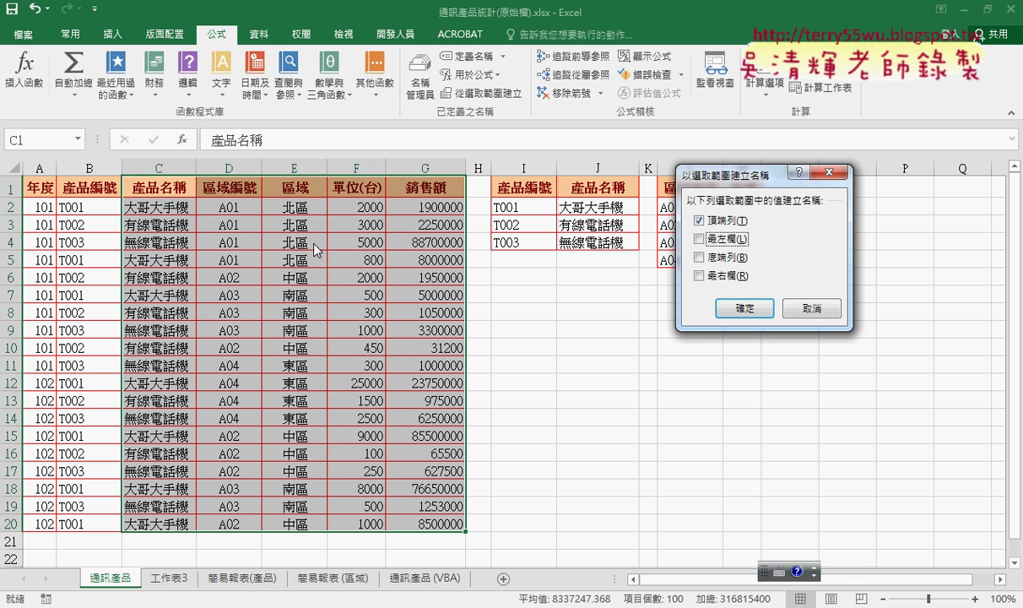
pyautogui.click(739, 310)
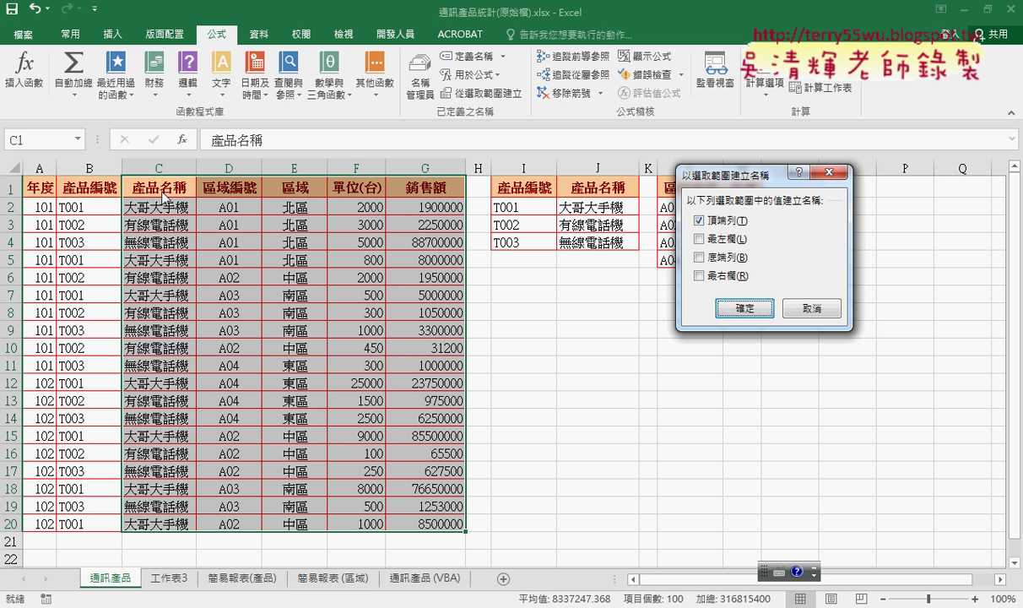
pyautogui.click(745, 308)
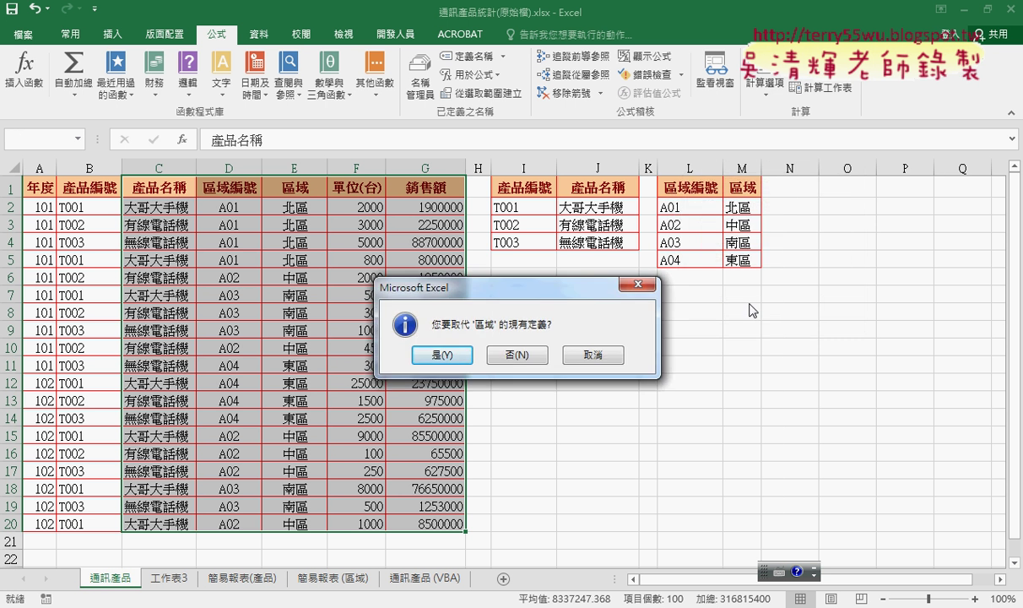
pyautogui.click(441, 354)
# Step: Delete the duplicate 區域 name scoped to 通訊產品 (VBA) in Name Manager
pyautogui.click(481, 360)
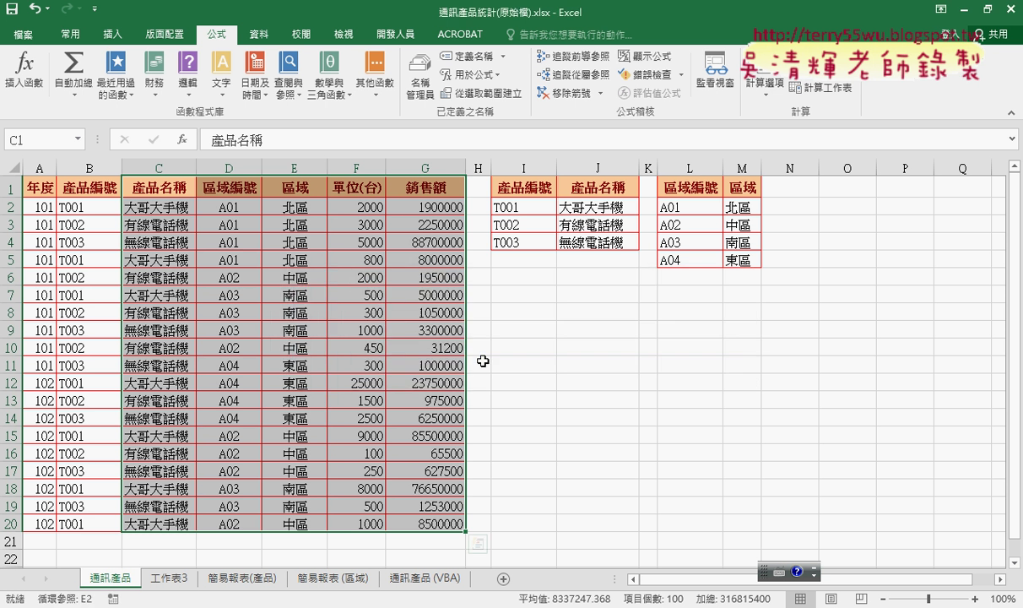
pyautogui.click(421, 97)
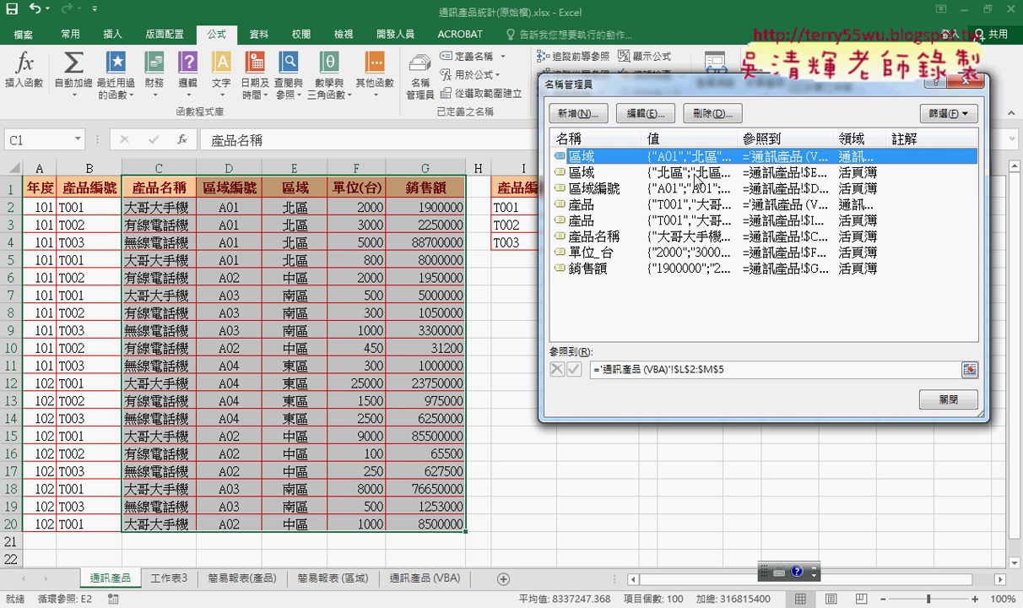
pyautogui.click(697, 173)
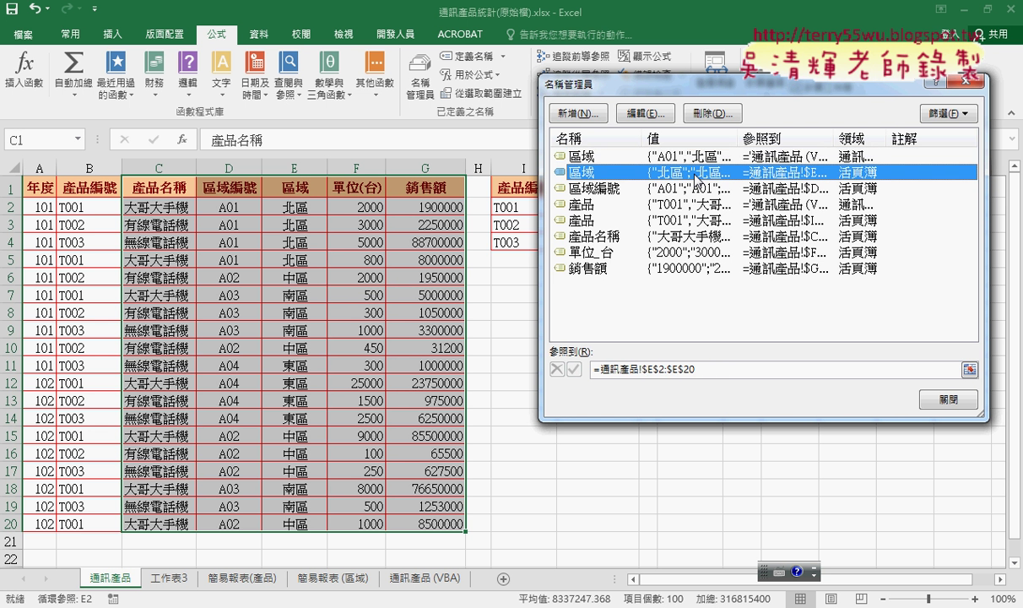
pyautogui.click(665, 156)
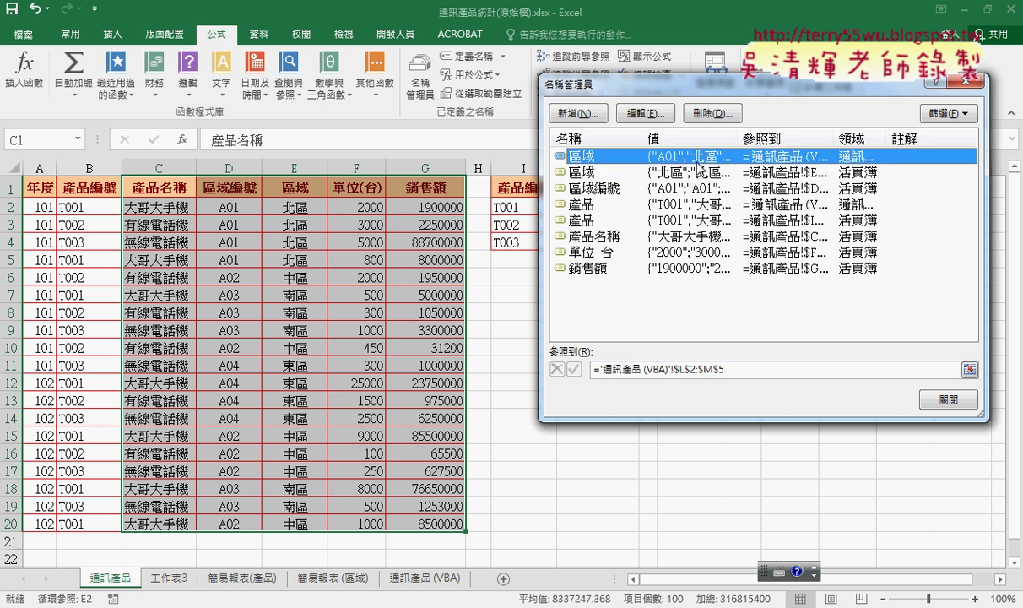
pyautogui.click(709, 113)
pyautogui.click(480, 354)
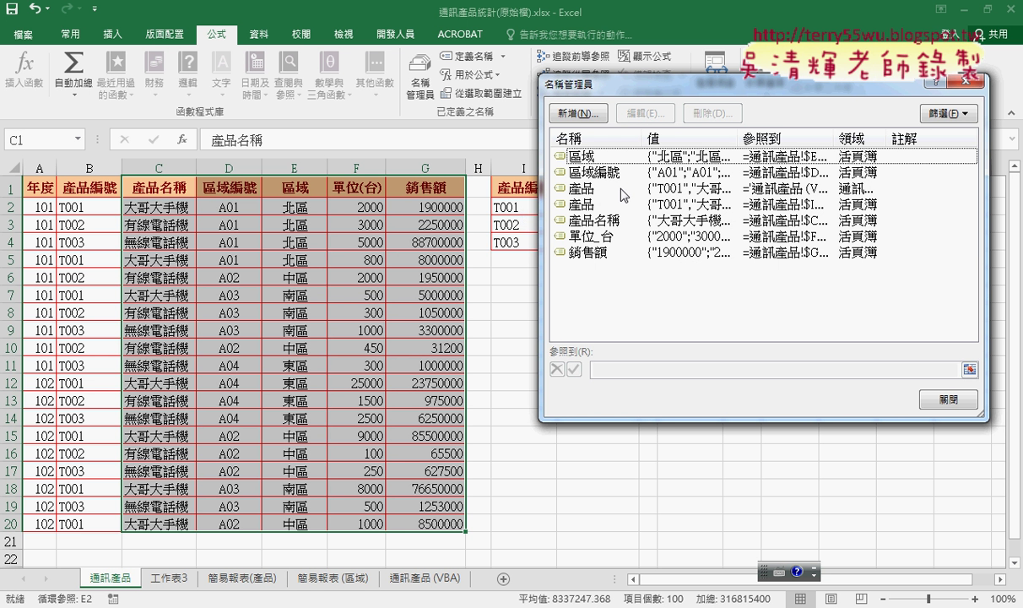
pyautogui.click(948, 398)
# Step: On the region sheet, start a COUNTIF in B2 using the 區域 named range
pyautogui.click(338, 576)
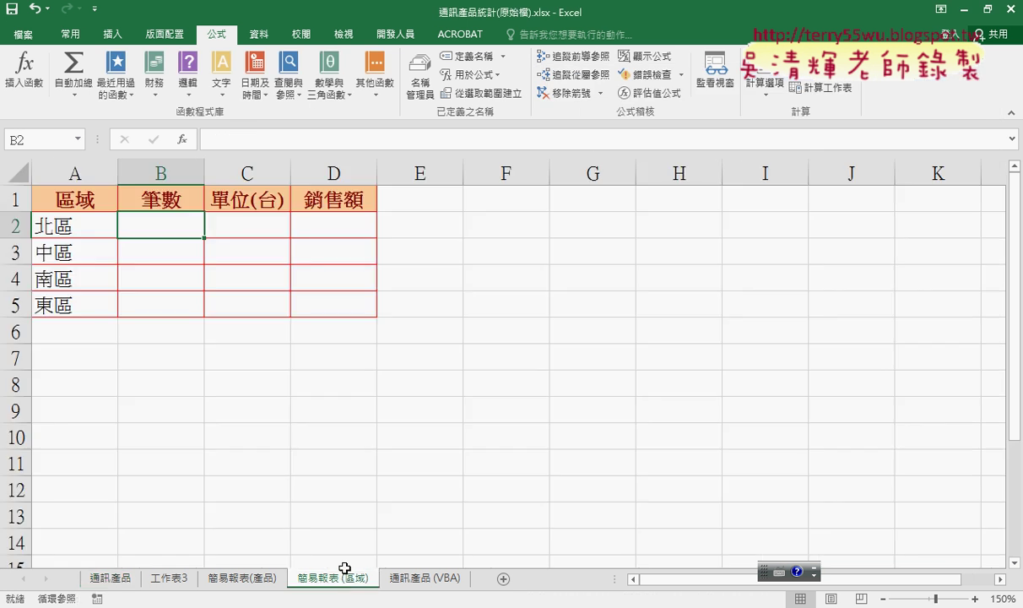
pyautogui.click(181, 140)
pyautogui.click(647, 218)
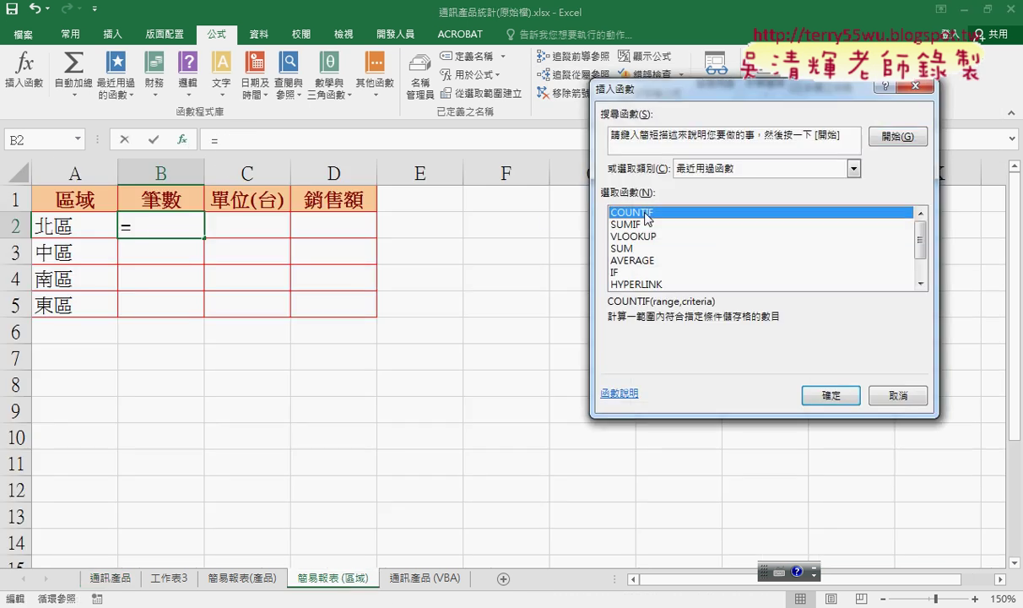
pyautogui.doubleClick(647, 215)
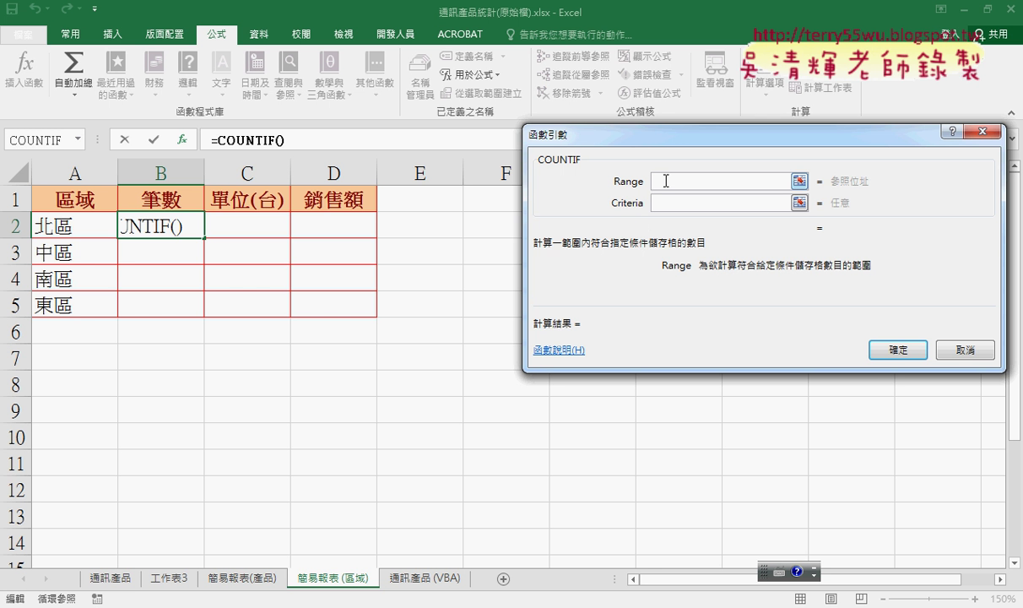
pyautogui.press('F3')
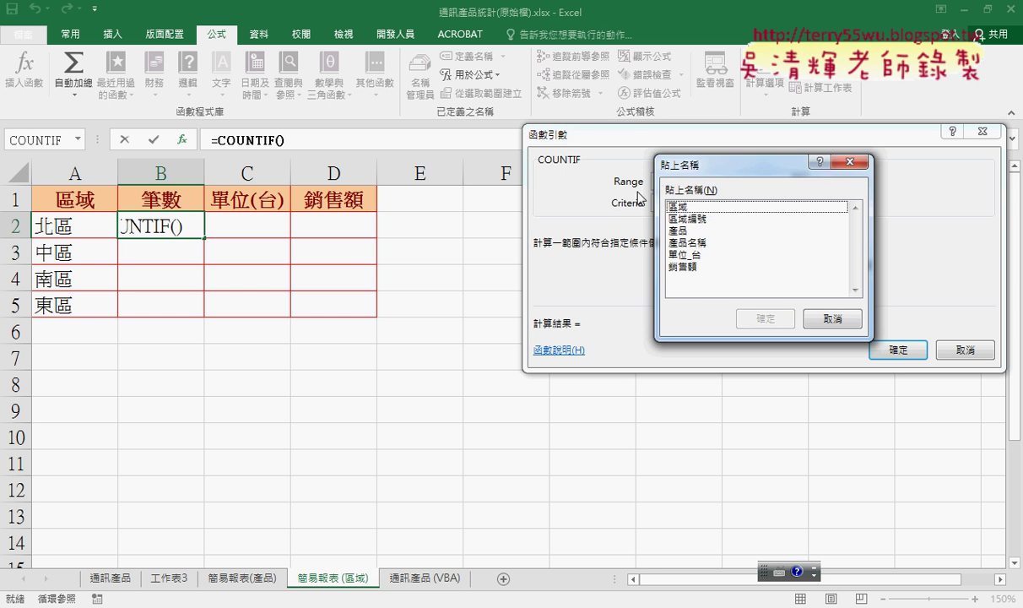
pyautogui.click(694, 208)
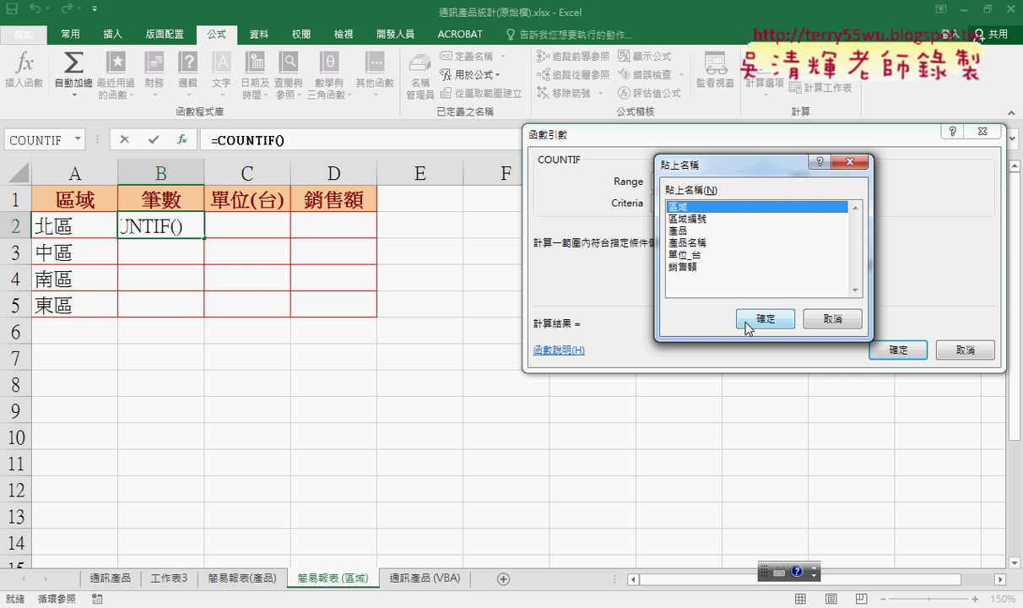
pyautogui.click(763, 319)
# Step: Set criterion A2, confirm =COUNTIF(區域,A2), and fill it down to B5
pyautogui.click(682, 211)
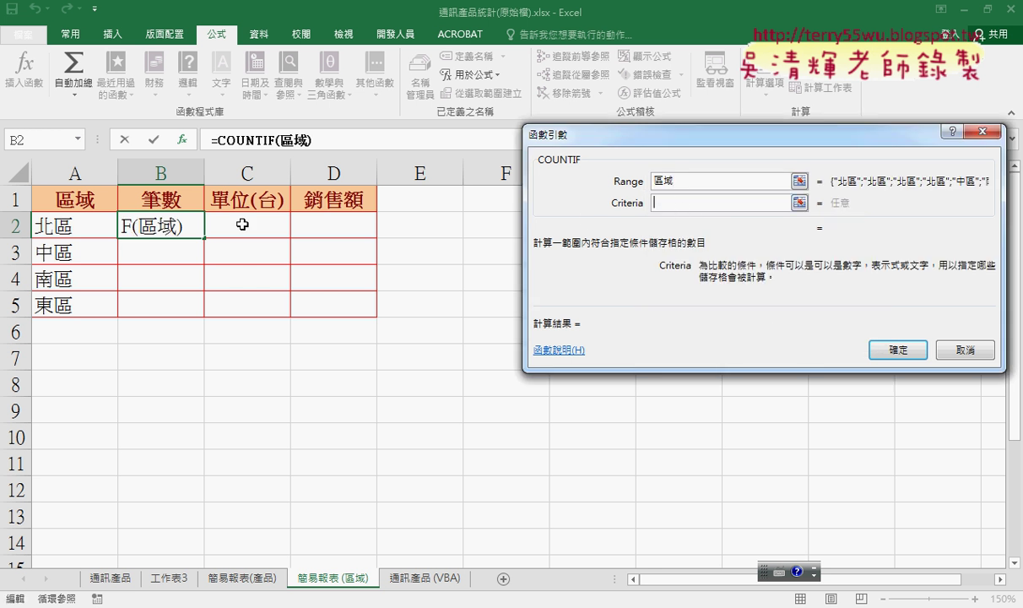
pyautogui.click(84, 224)
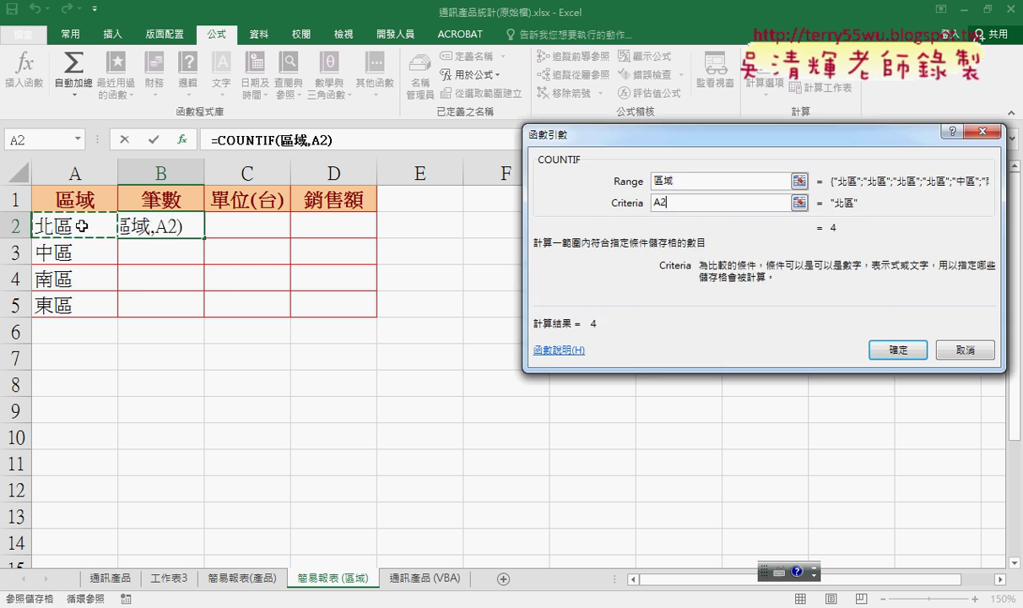
pyautogui.click(899, 355)
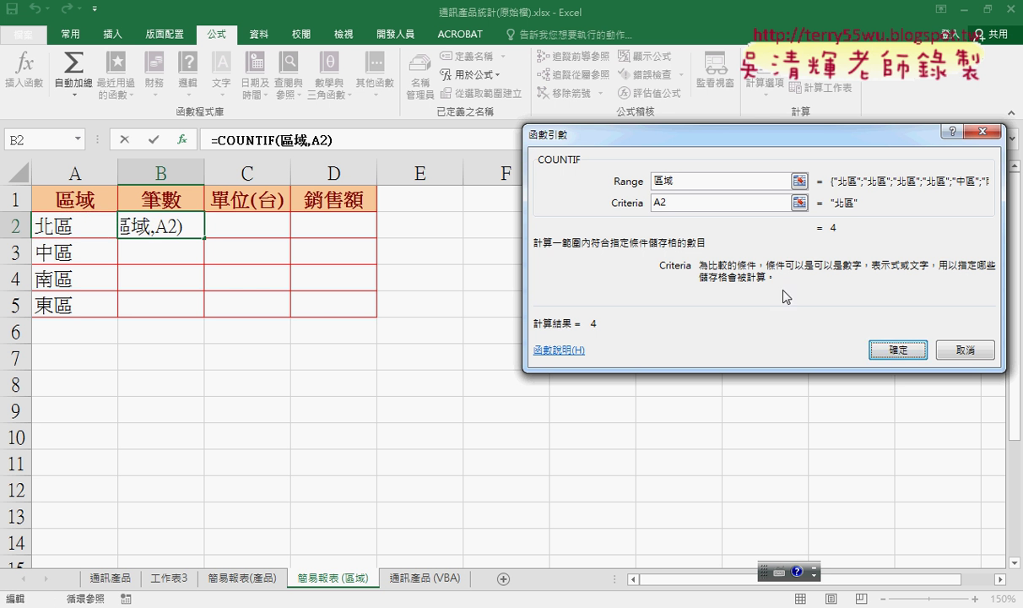
pyautogui.doubleClick(682, 181)
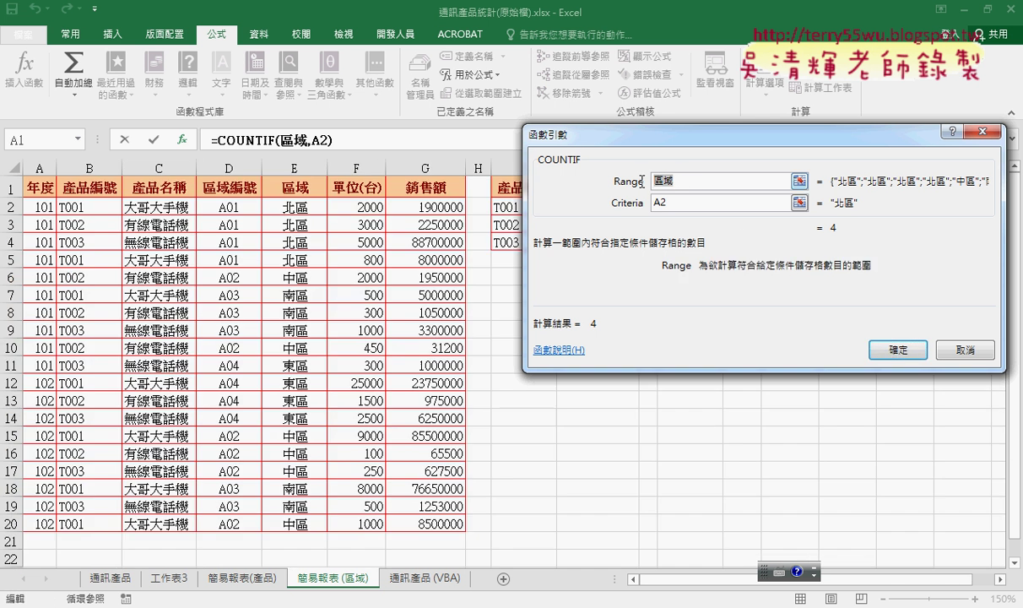
pyautogui.click(682, 203)
pyautogui.click(688, 183)
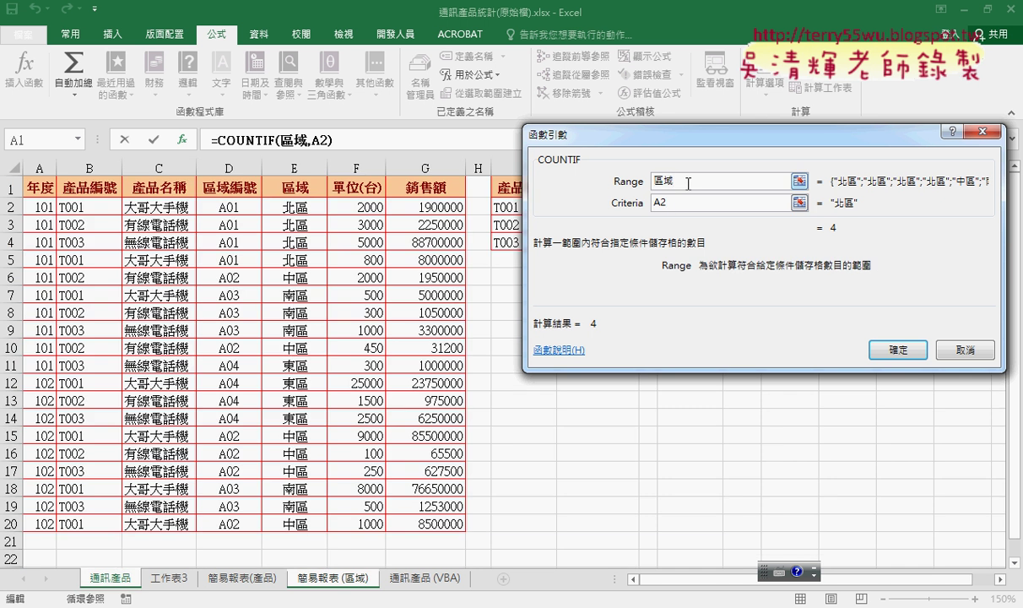
pyautogui.click(877, 346)
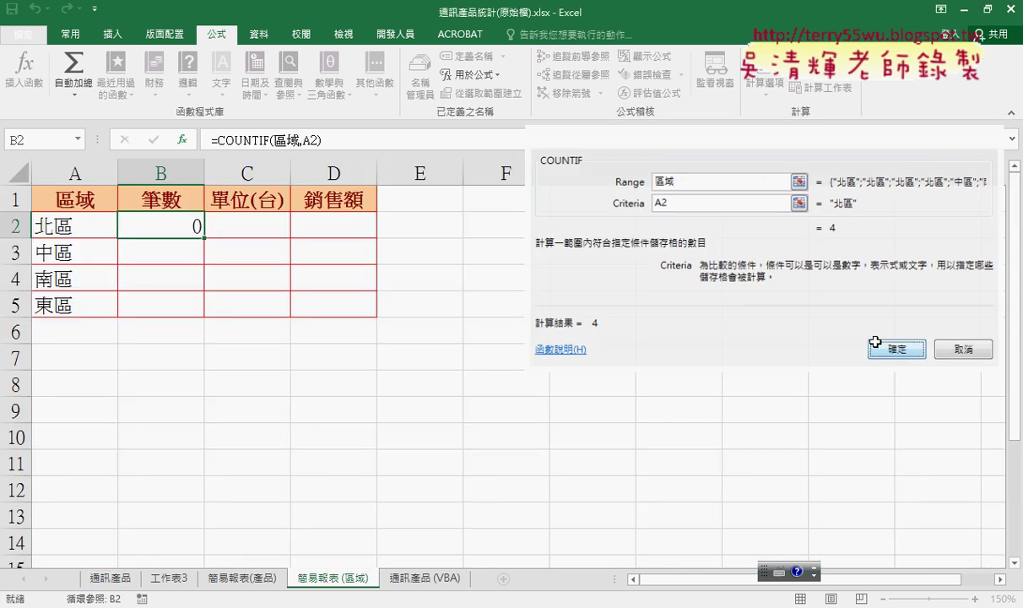
pyautogui.moveTo(204, 239); pyautogui.dragTo(204, 316)
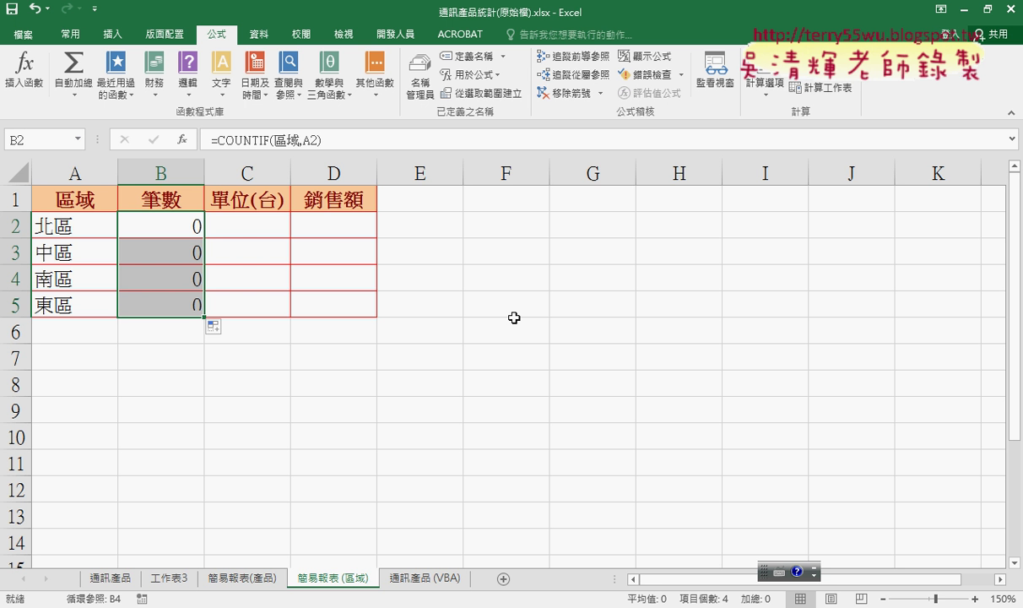
# Step: Check in Name Manager which cells the 區域 name refers to
pyautogui.click(243, 139)
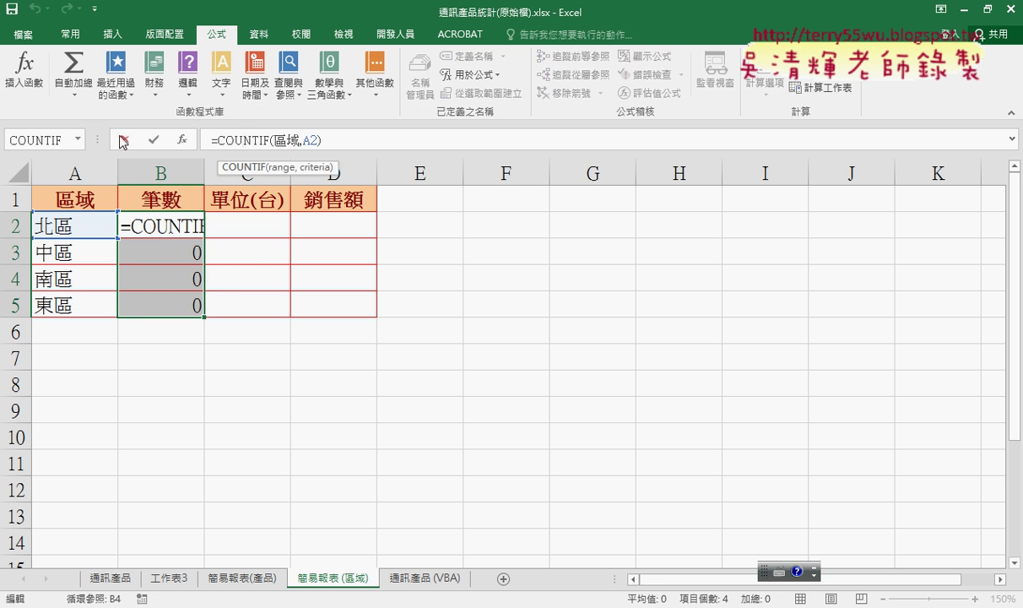
pyautogui.click(155, 143)
pyautogui.click(182, 224)
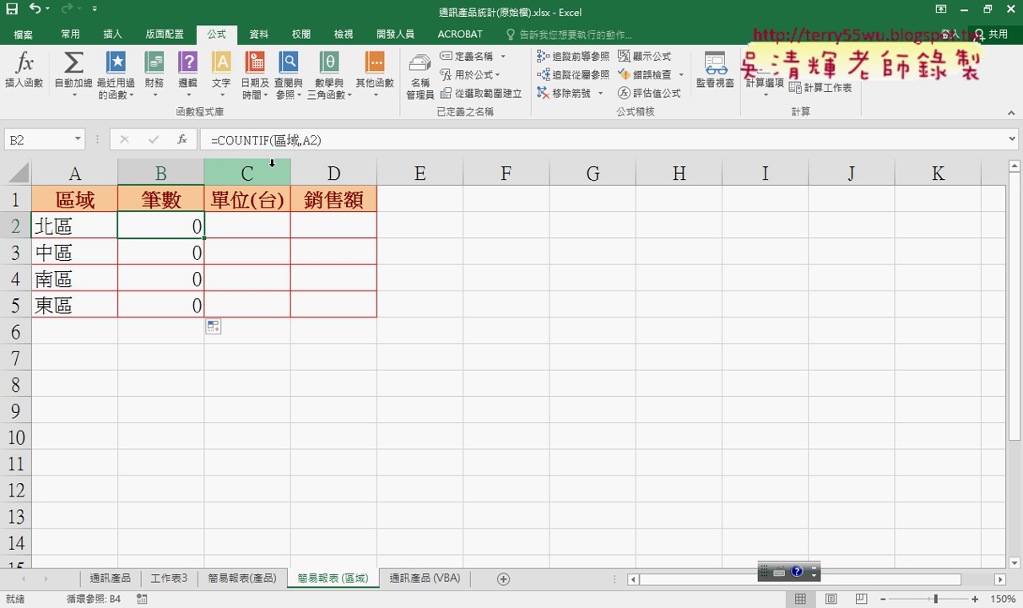
pyautogui.click(420, 83)
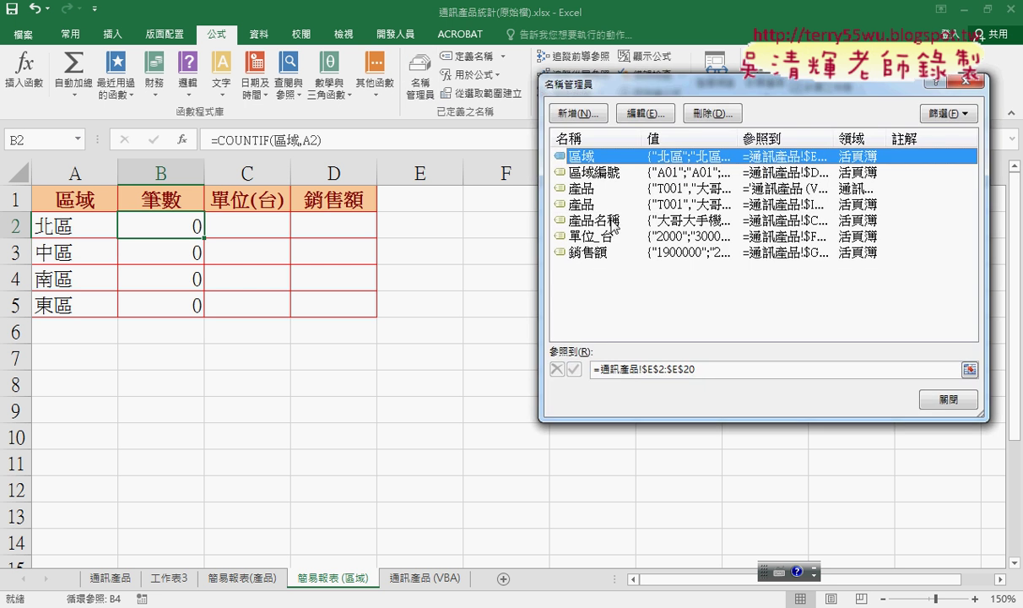
pyautogui.click(716, 369)
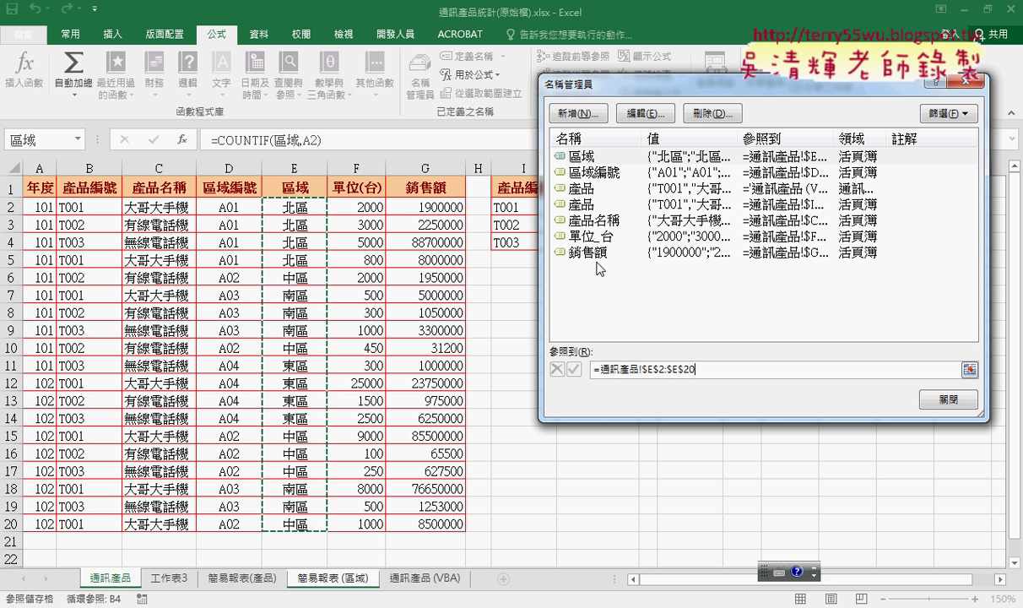
pyautogui.click(945, 400)
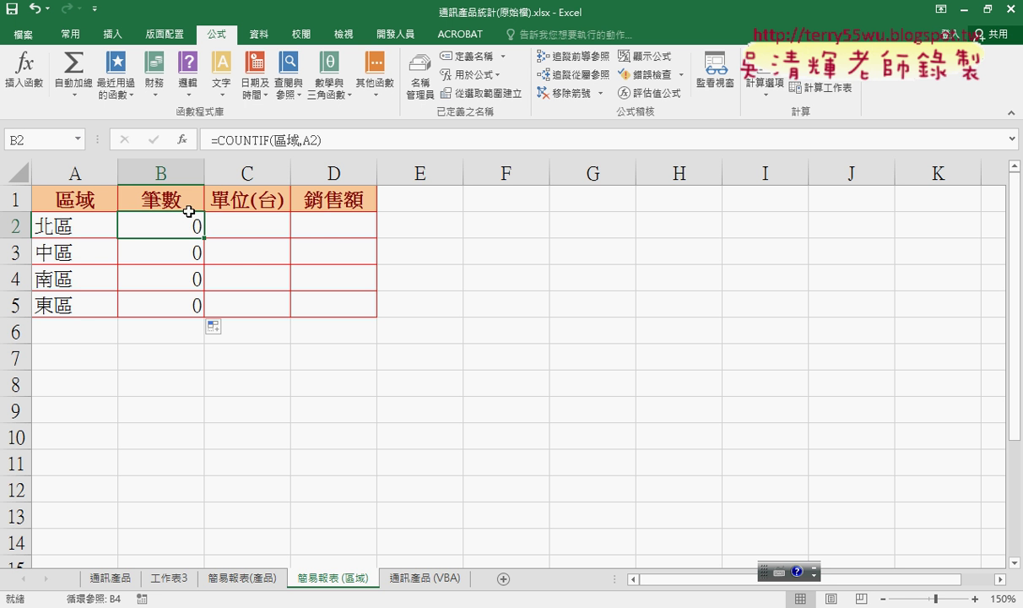
# Step: Recheck B2's COUNTIF arguments, then select B2:B5 and bring up the Clear options
pyautogui.click(236, 140)
pyautogui.click(180, 147)
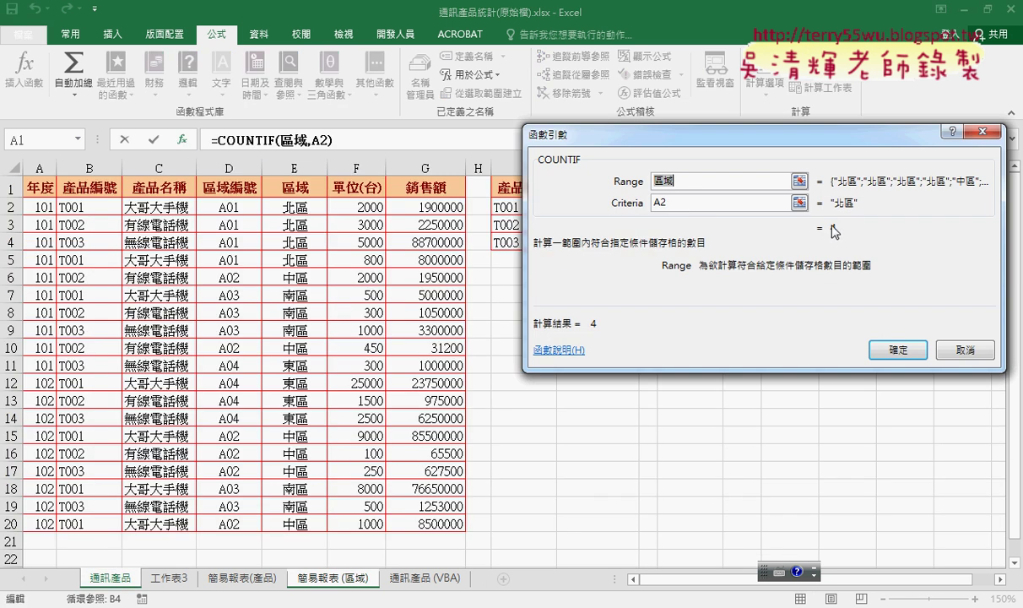
pyautogui.click(895, 350)
pyautogui.moveTo(168, 225); pyautogui.dragTo(173, 305)
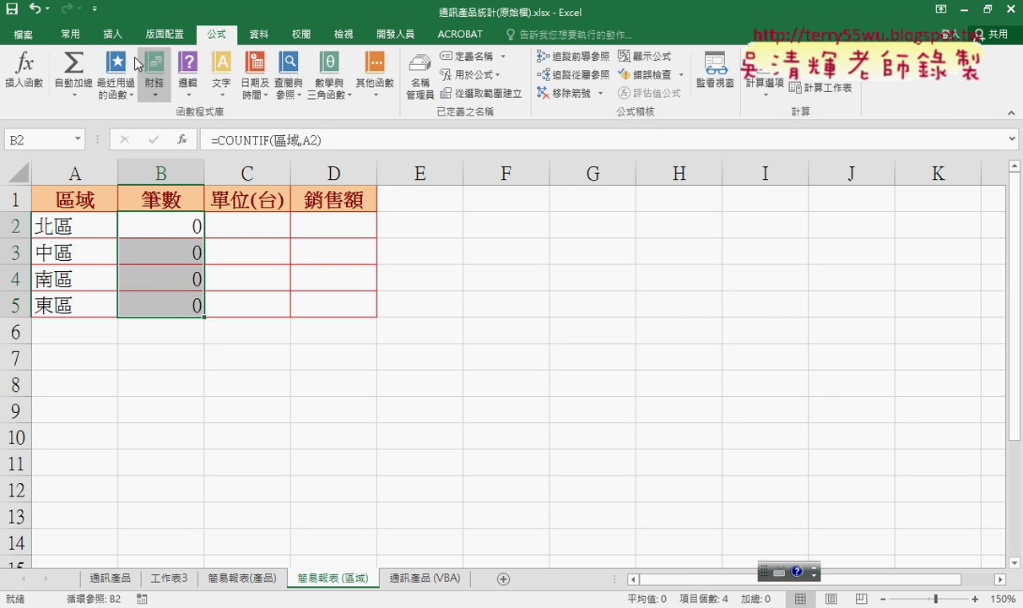
pyautogui.click(69, 34)
pyautogui.click(836, 92)
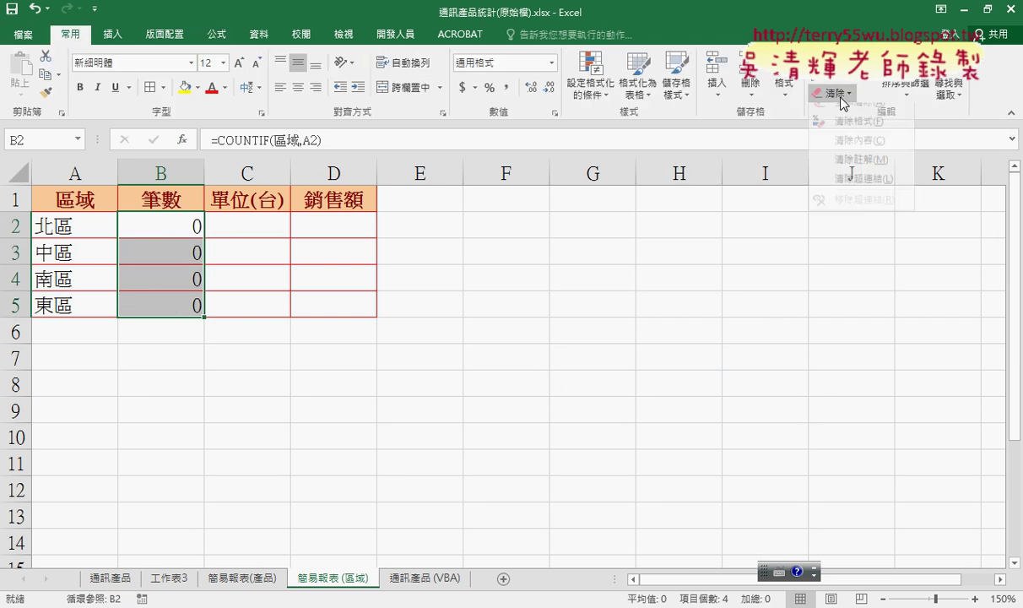
pyautogui.click(848, 123)
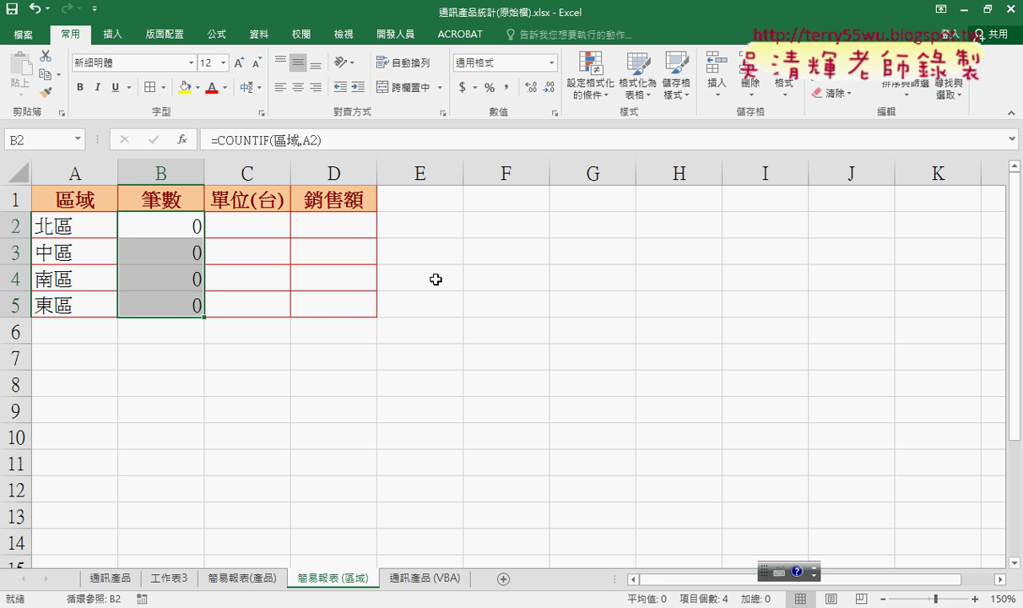
pyautogui.click(173, 223)
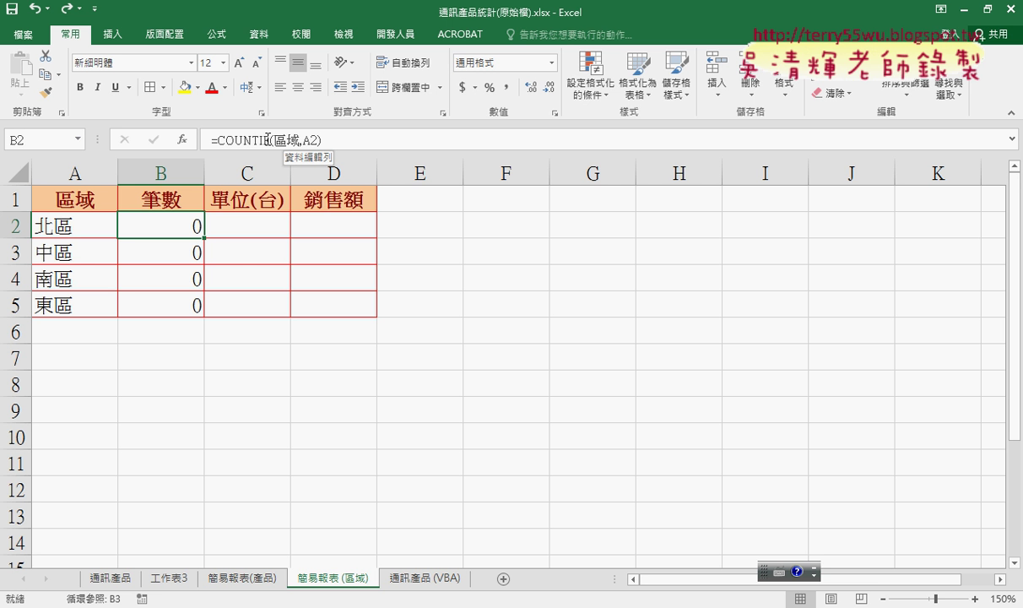
pyautogui.click(217, 35)
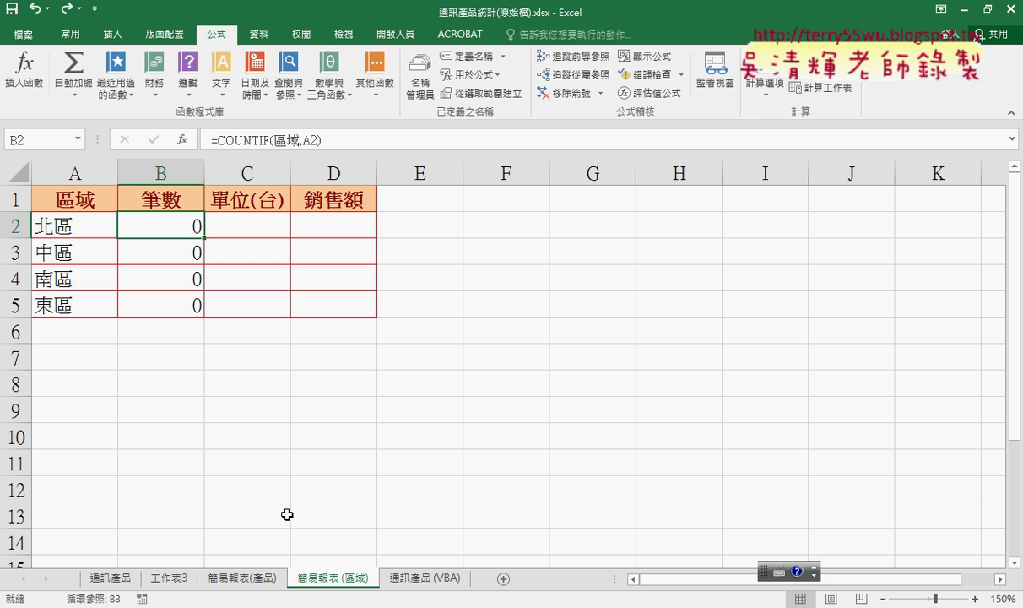
pyautogui.click(243, 578)
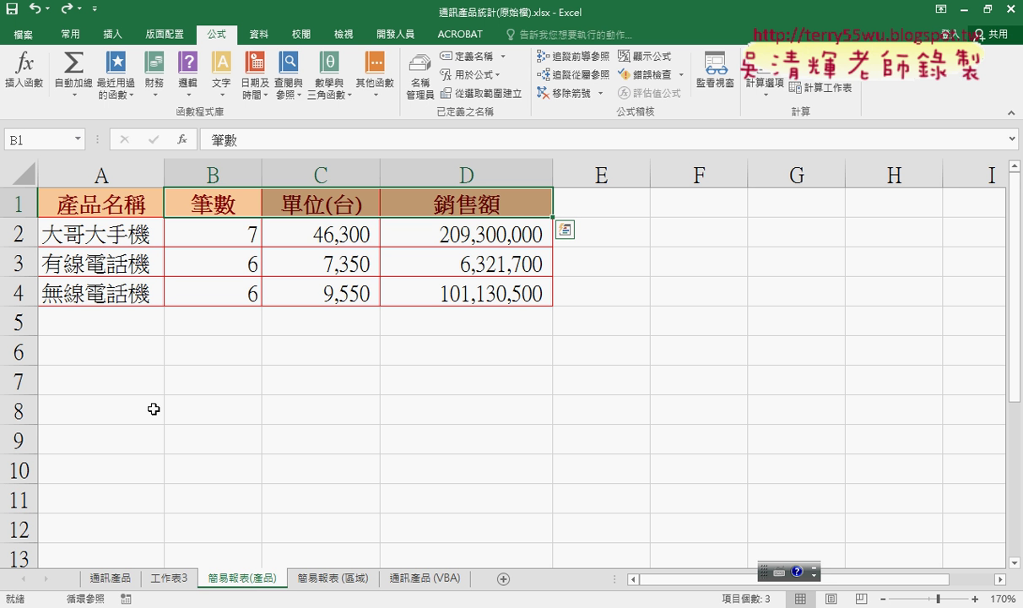
pyautogui.click(334, 579)
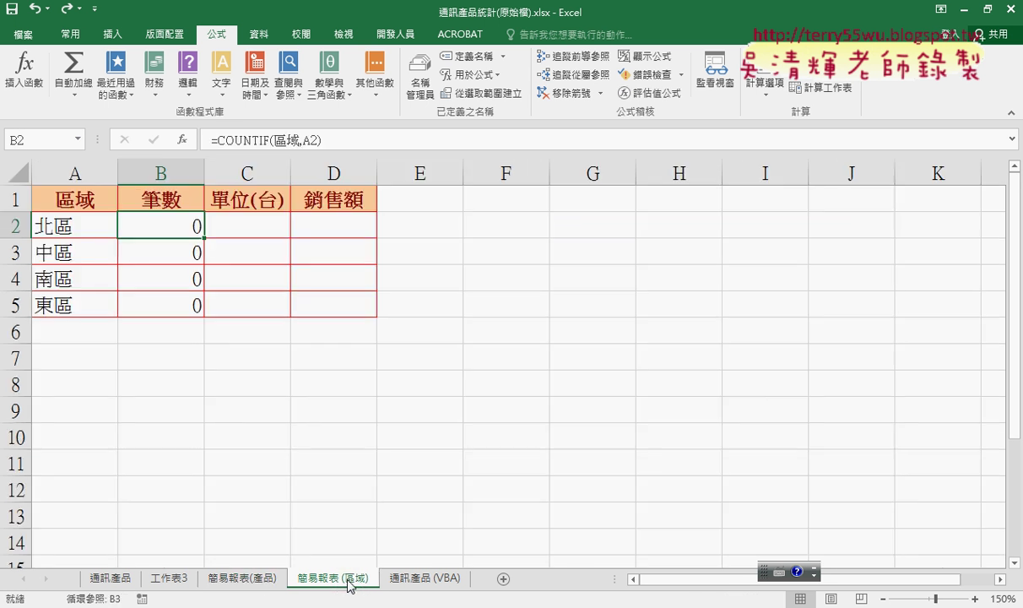
pyautogui.moveTo(79, 191); pyautogui.dragTo(75, 298)
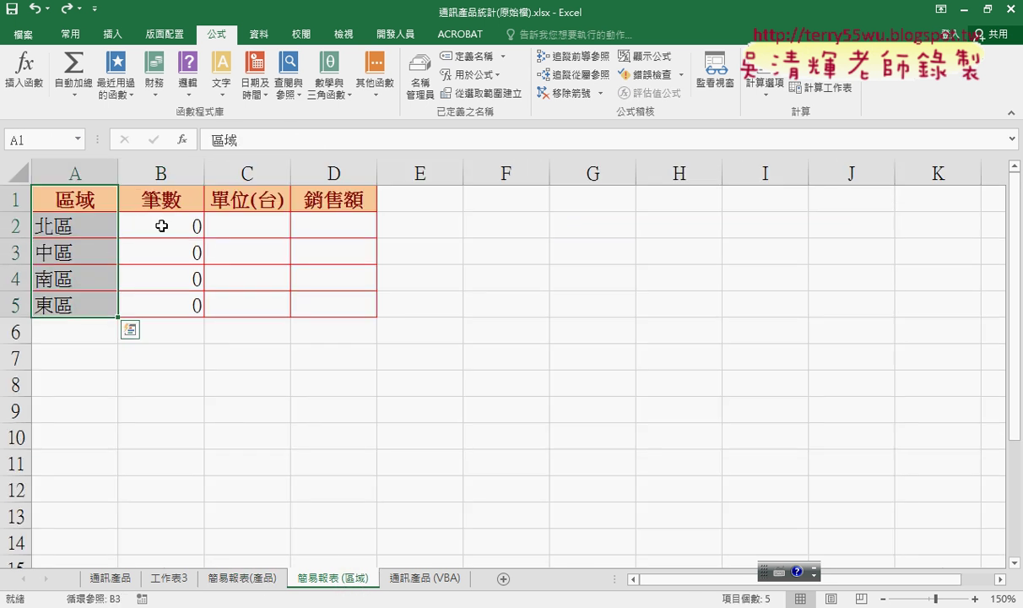
pyautogui.moveTo(156, 193); pyautogui.dragTo(365, 196)
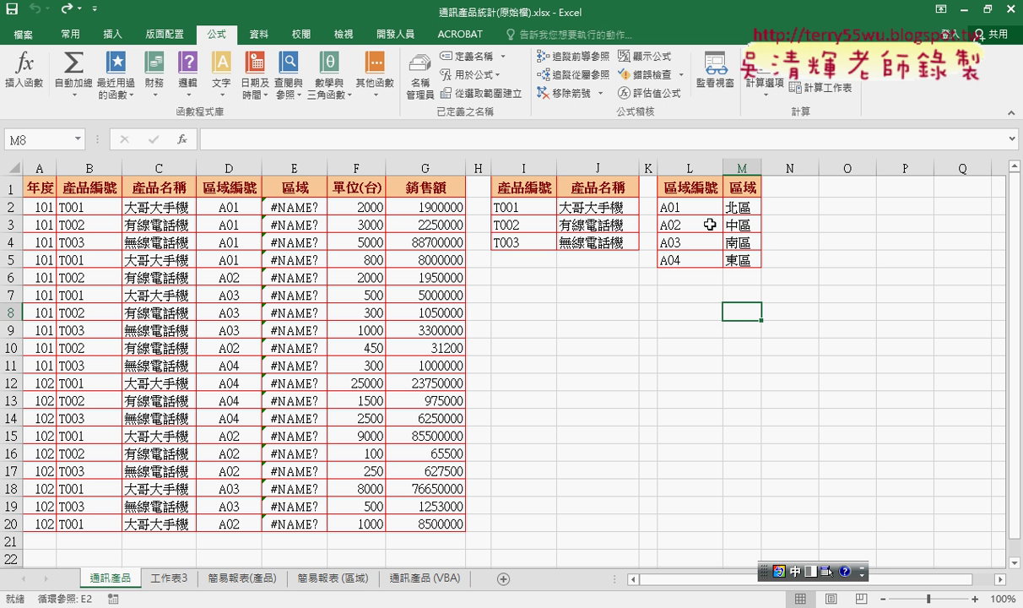
# Step: Select the lookup table L2:M5 to show its name 區域名稱 in the Name Box
pyautogui.moveTo(672, 211)
pyautogui.mouseDown()
pyautogui.moveTo(740, 248)
pyautogui.moveTo(740, 260)
pyautogui.mouseUp()
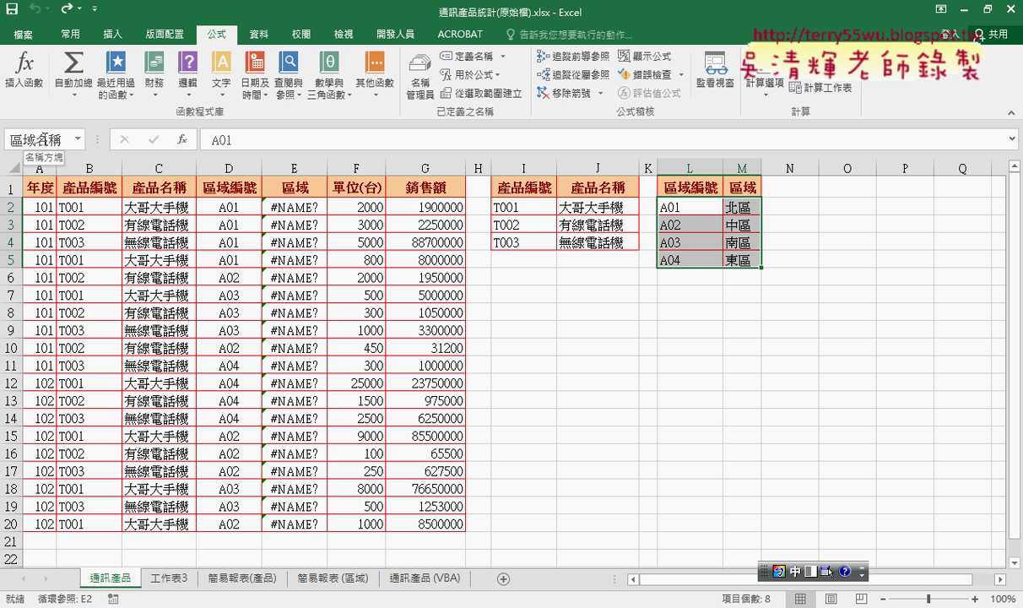
pyautogui.moveTo(657, 197); pyautogui.dragTo(658, 267)
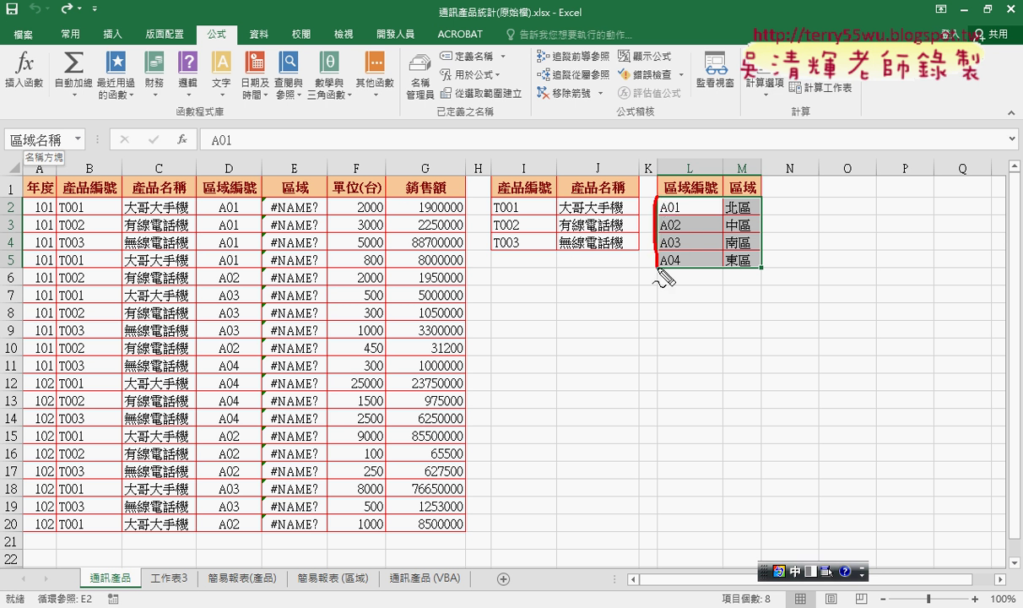
pyautogui.moveTo(660, 180); pyautogui.dragTo(652, 270)
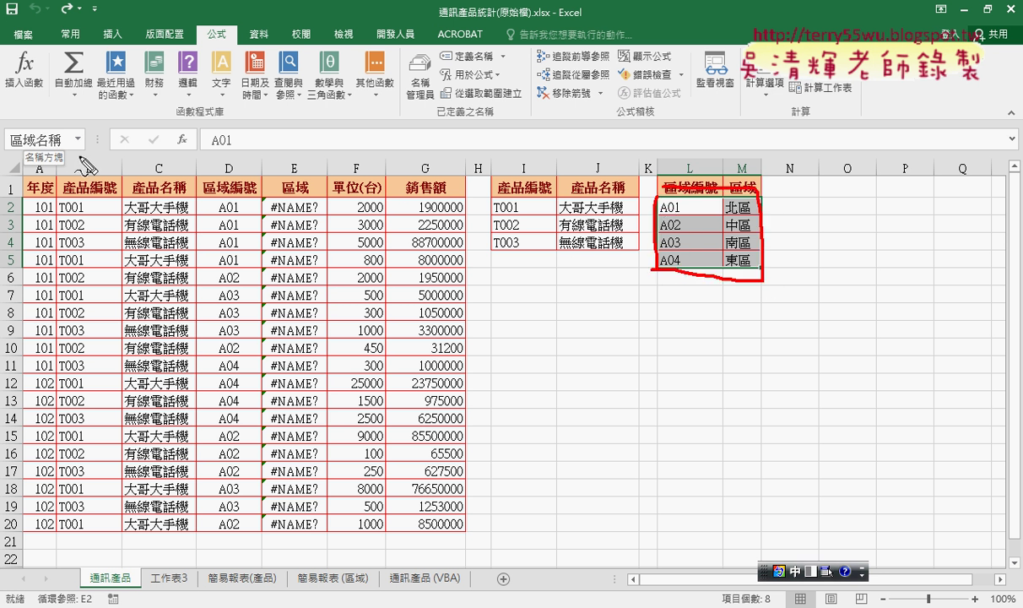
pyautogui.moveTo(66, 118); pyautogui.dragTo(76, 154)
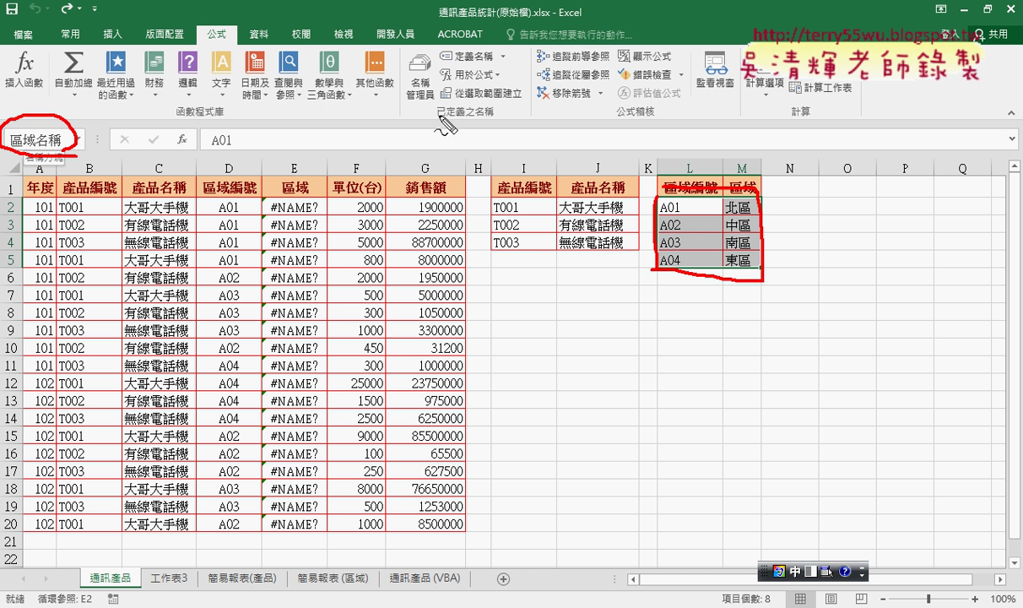
pyautogui.moveTo(426, 118)
pyautogui.mouseDown()
pyautogui.moveTo(446, 59)
pyautogui.moveTo(433, 118)
pyautogui.mouseUp()
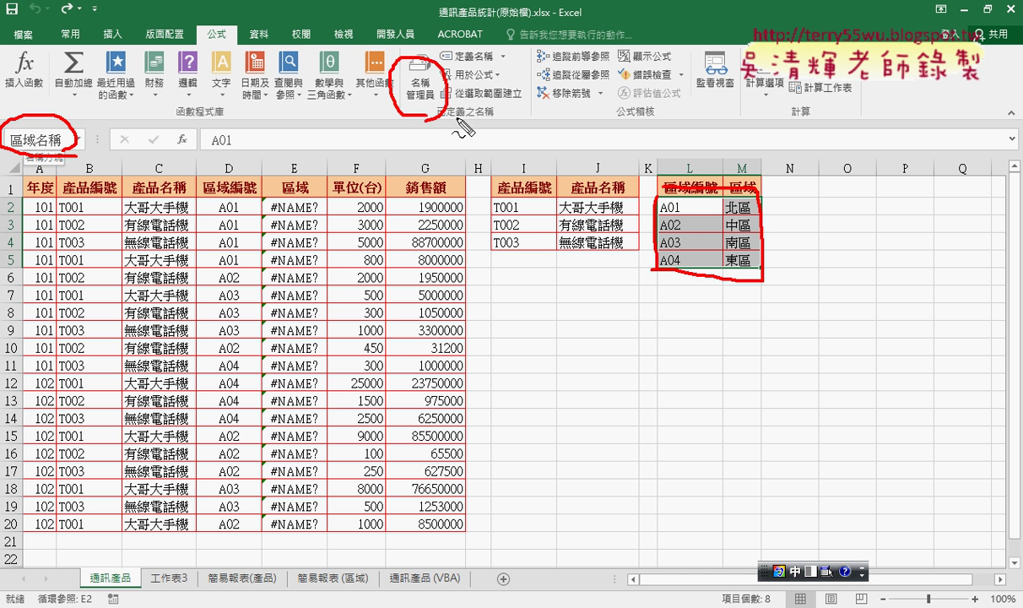
pyautogui.press('Escape')
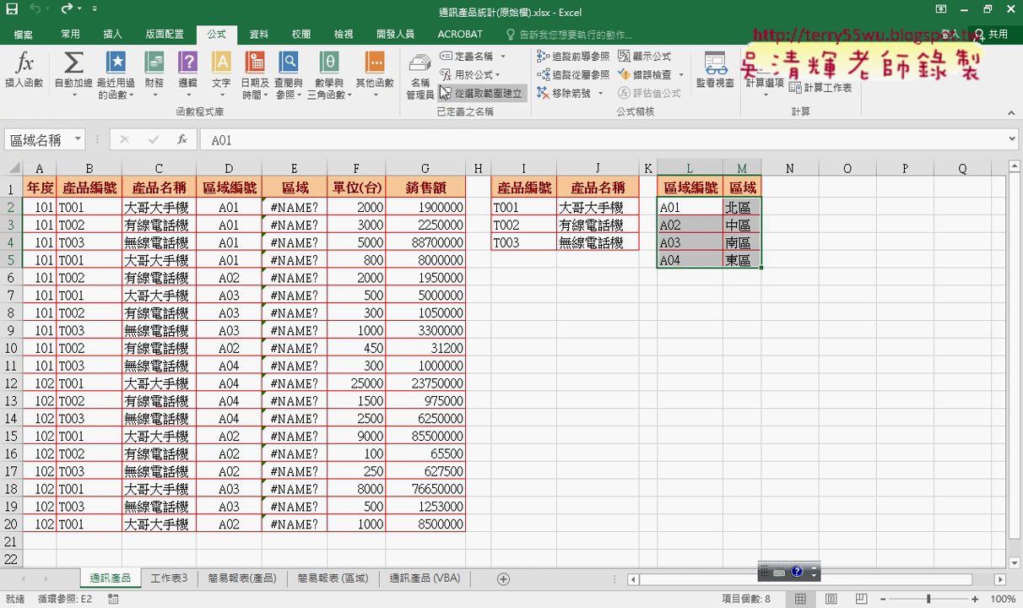
# Step: Delete the old 區域 name in Name Manager and confirm 區域名稱 refers to L2:M5
pyautogui.click(412, 82)
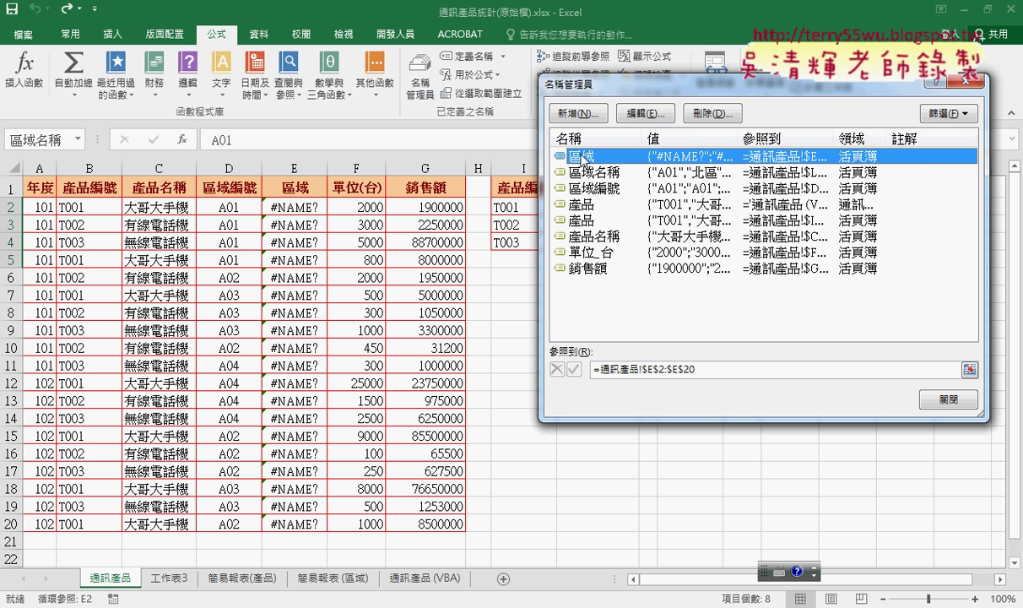
pyautogui.click(712, 115)
pyautogui.click(471, 339)
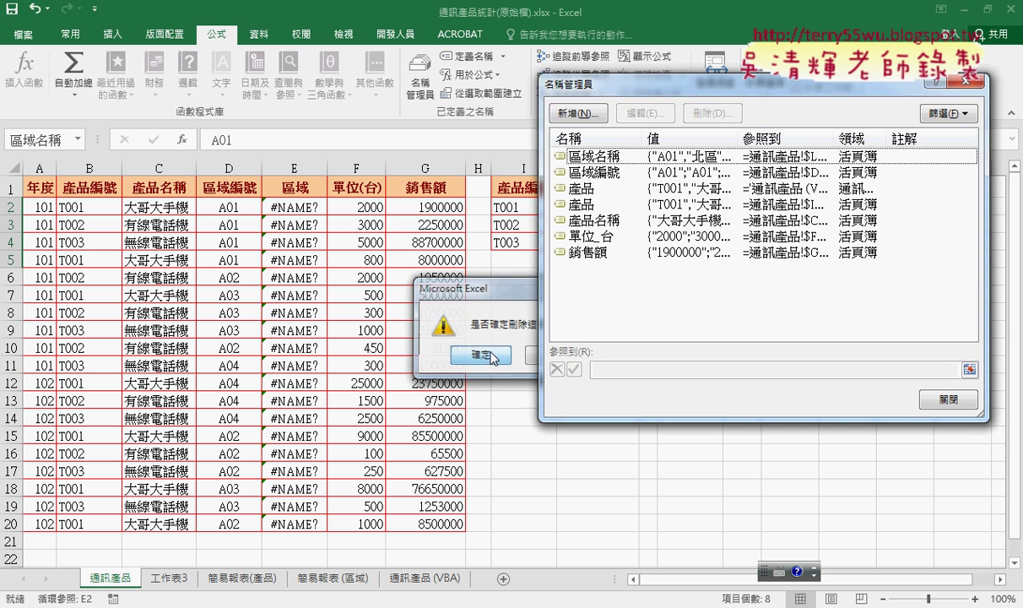
pyautogui.click(616, 158)
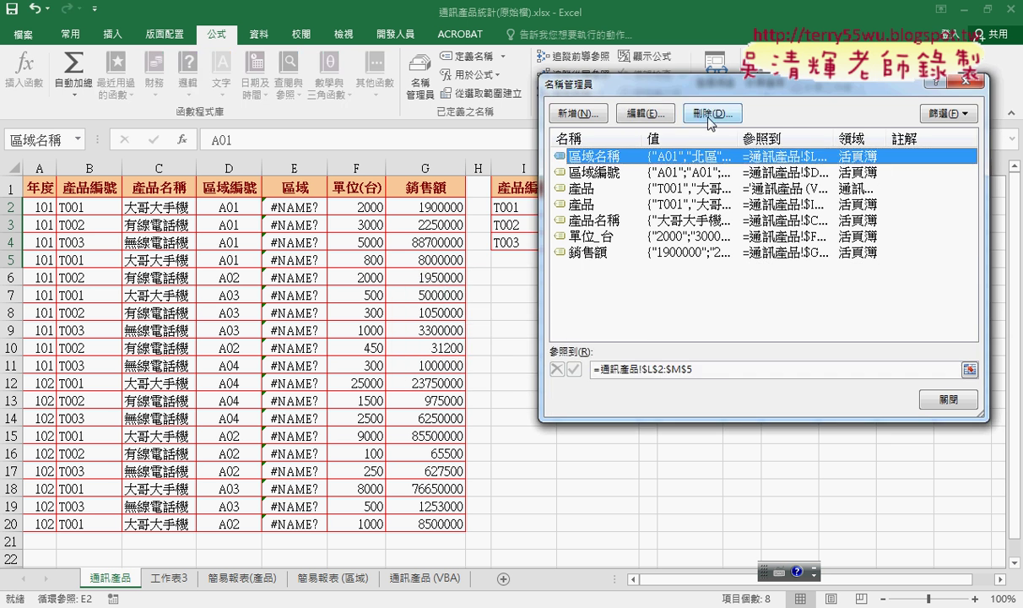
pyautogui.moveTo(679, 85); pyautogui.dragTo(484, 253)
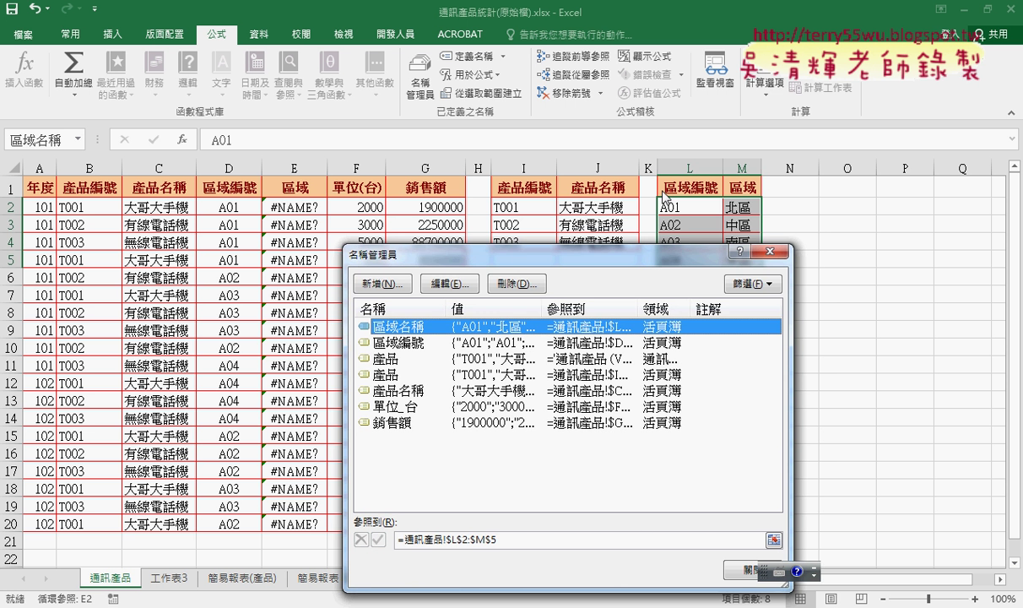
pyautogui.click(740, 578)
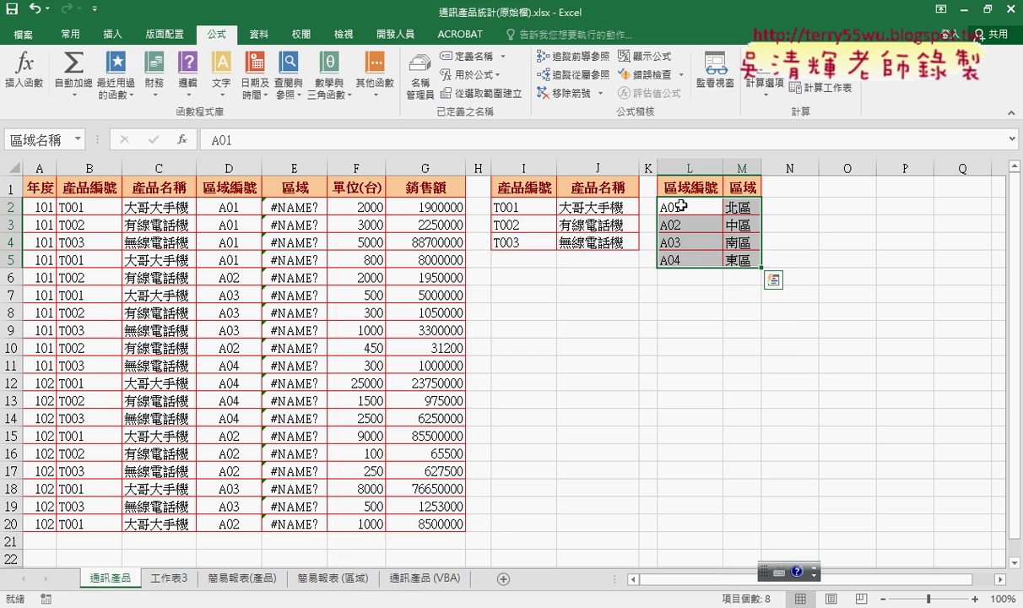
# Step: Verify L2:M5 shows as 區域名稱 in the Name Box and inspect E2's VLOOKUP formula
pyautogui.moveTo(667, 207); pyautogui.dragTo(742, 260)
pyautogui.click(65, 140)
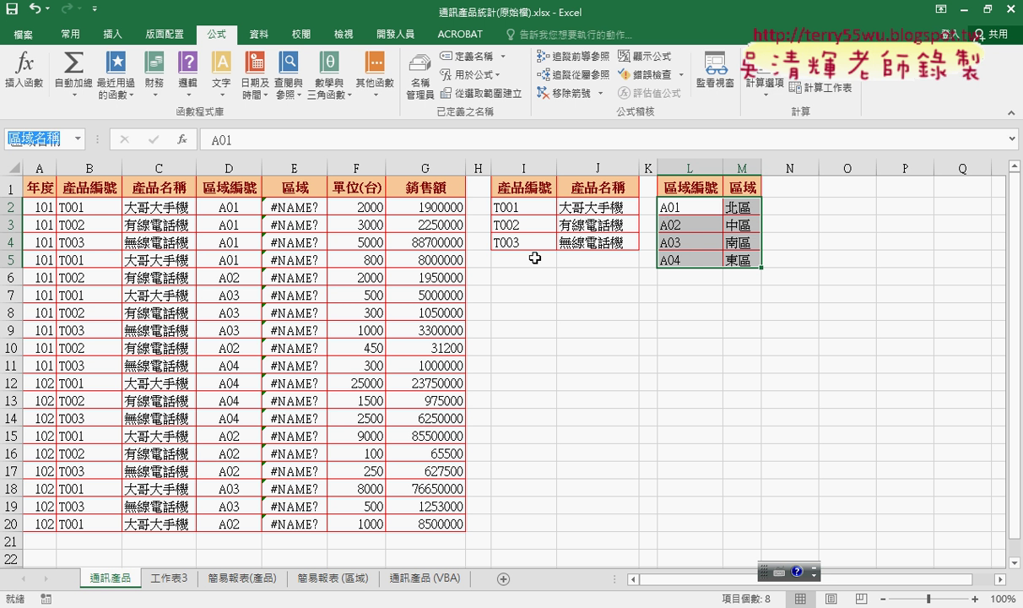
pyautogui.click(291, 207)
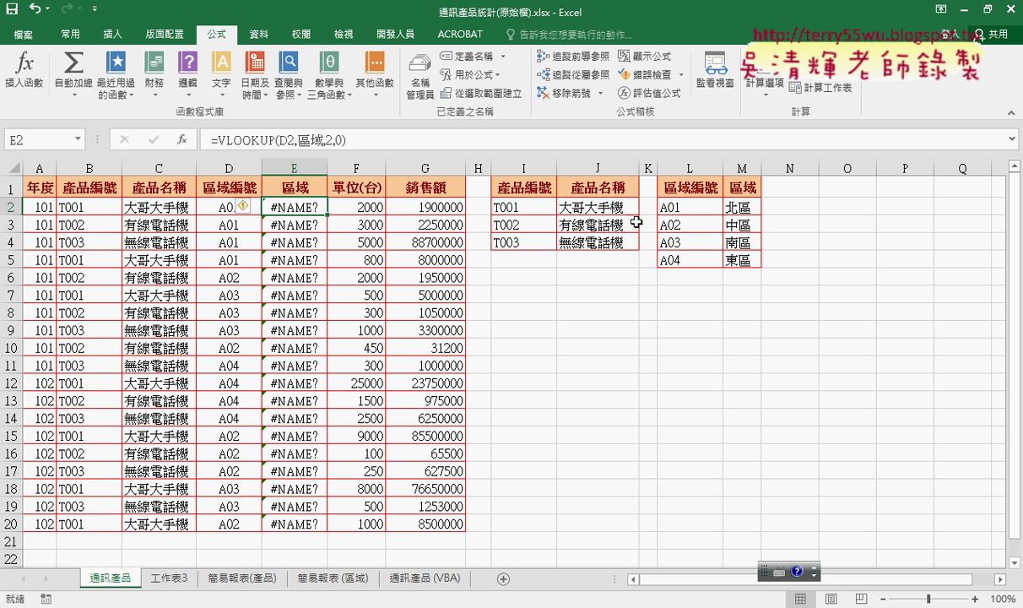
# Step: Change E2's VLOOKUP table argument from 區域 to 區域名稱 and fill it down to E20
pyautogui.click(234, 146)
pyautogui.click(181, 138)
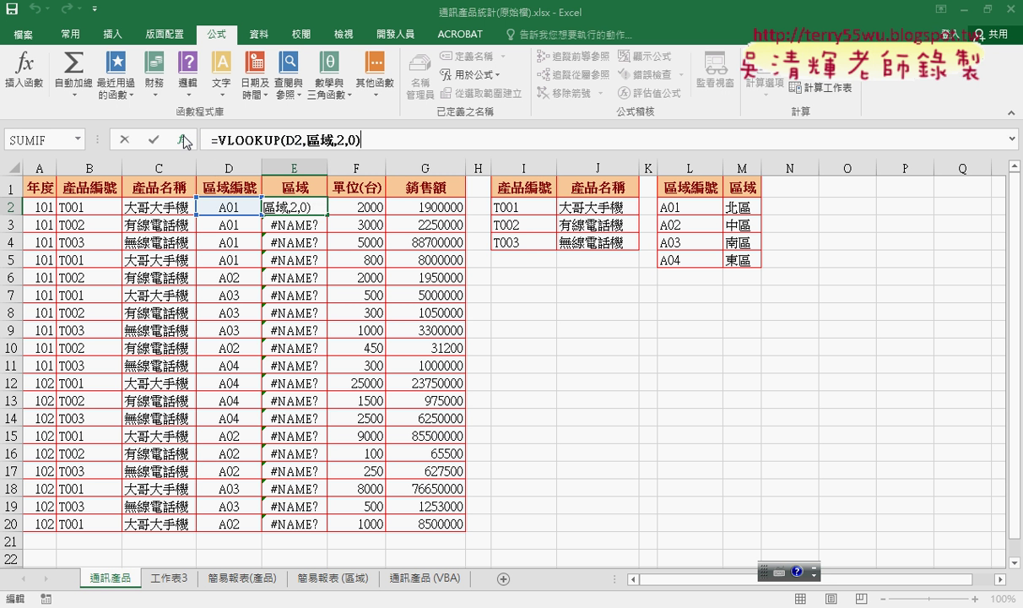
pyautogui.click(486, 342)
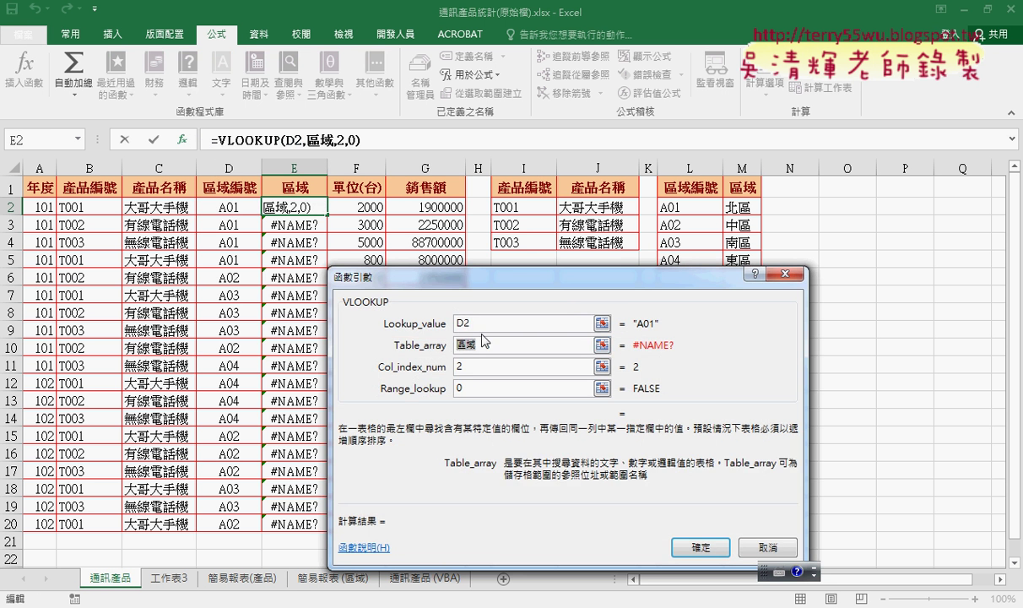
pyautogui.press('Delete')
pyautogui.press('F3')
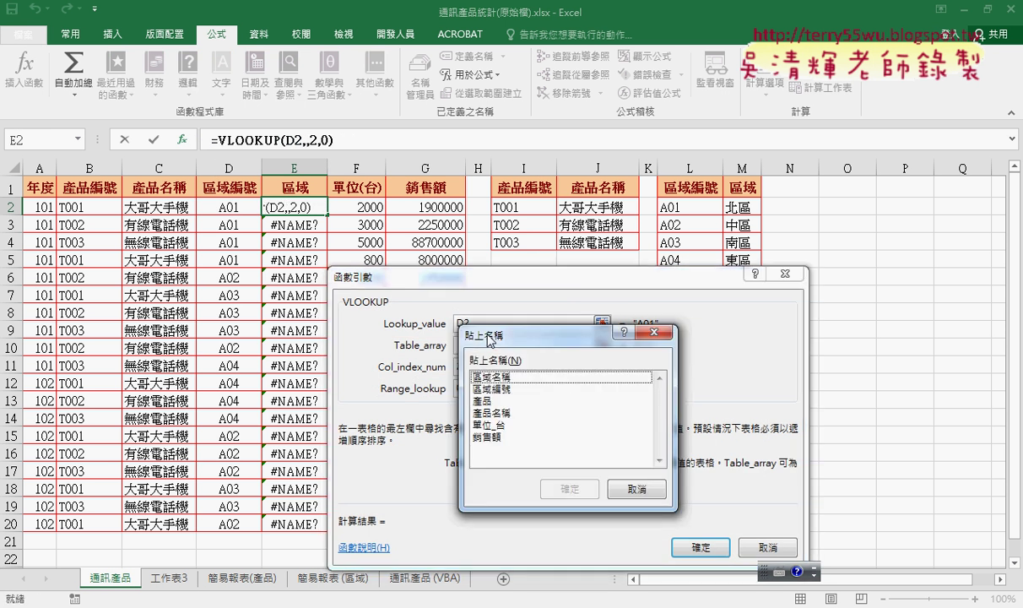
pyautogui.click(501, 380)
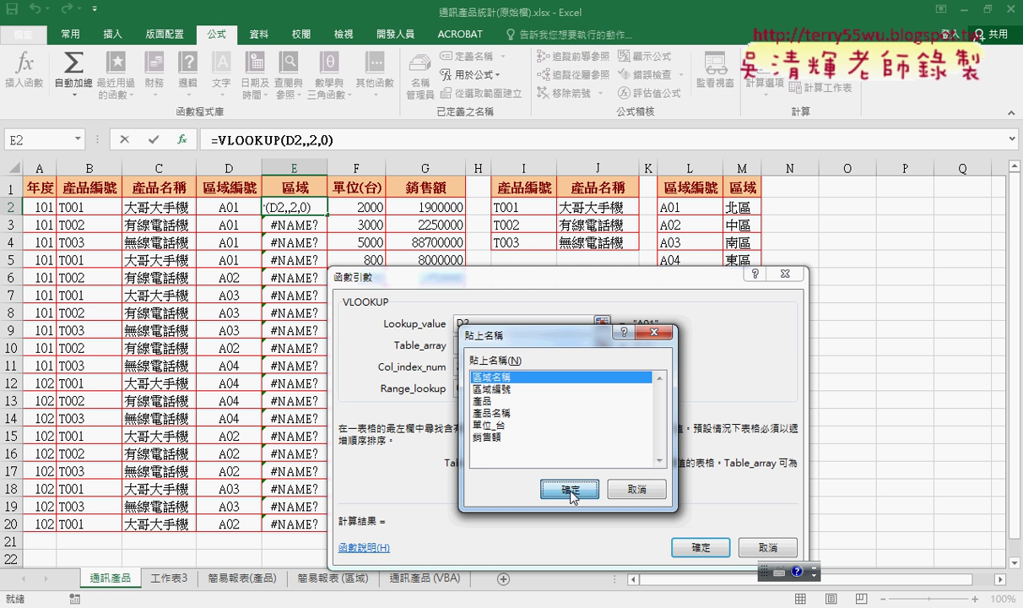
pyautogui.click(569, 488)
pyautogui.click(700, 547)
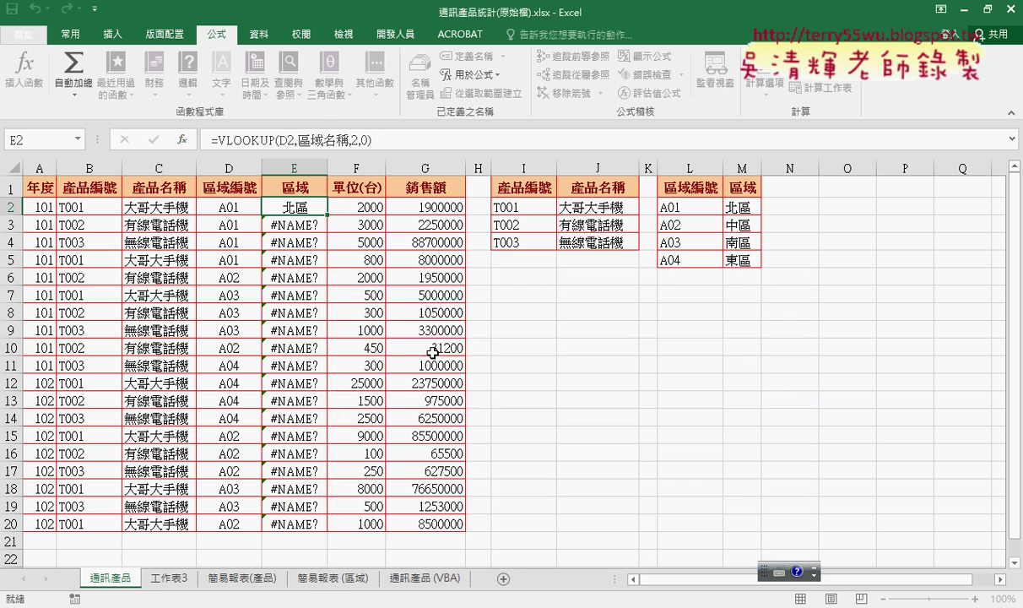
pyautogui.doubleClick(328, 214)
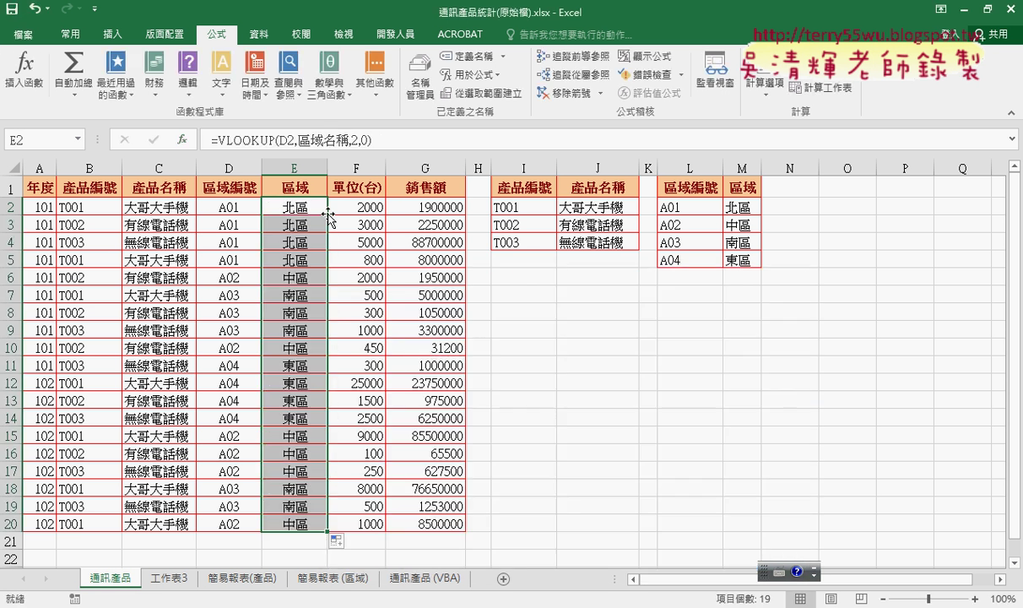
pyautogui.moveTo(300, 188); pyautogui.dragTo(321, 522)
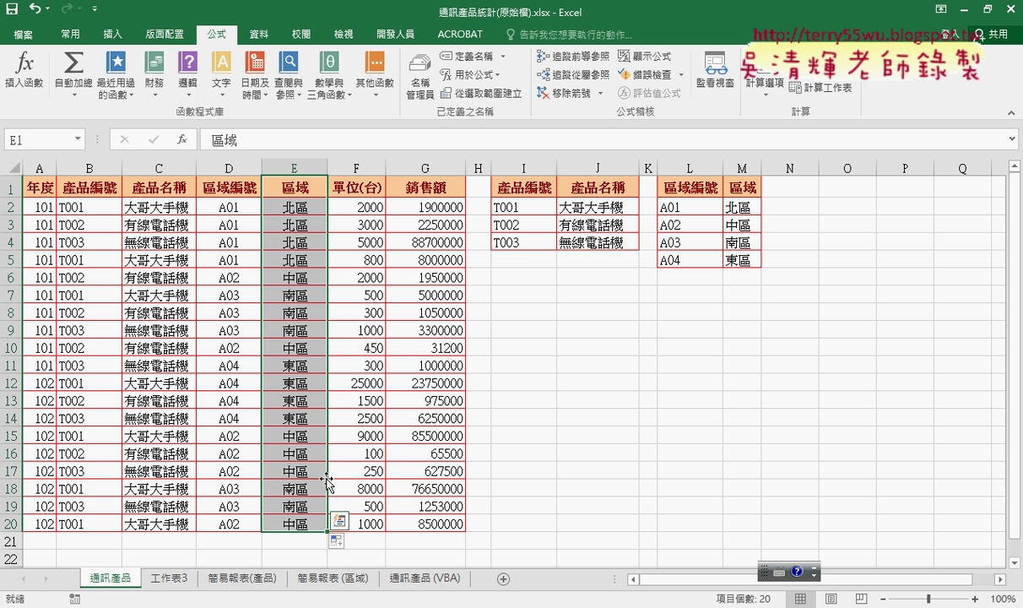
# Step: Create the name 區域 from E1:E20's top-row header and check it refers to $E$2:$E$20
pyautogui.click(503, 96)
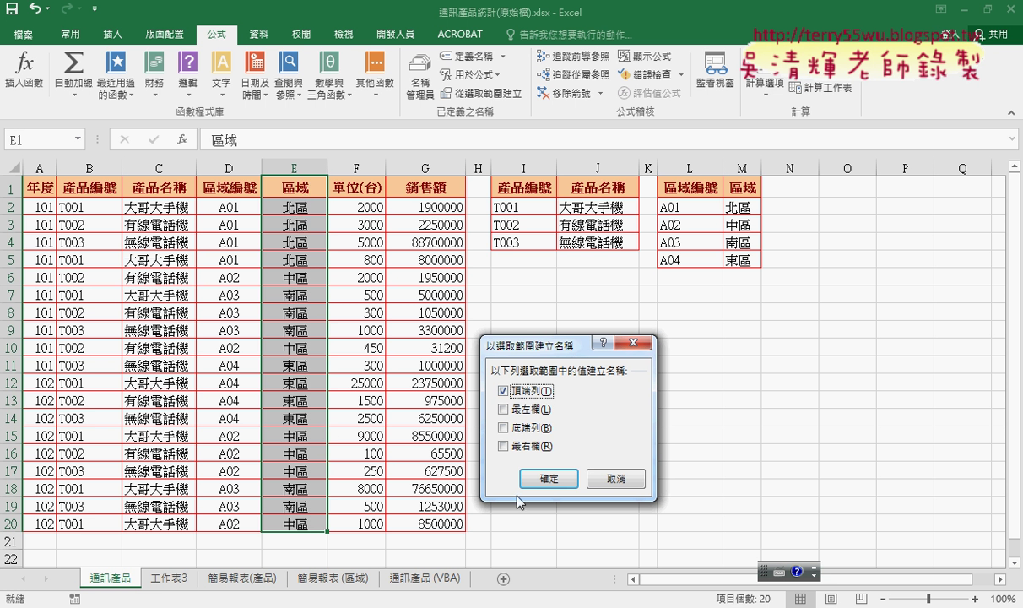
pyautogui.click(547, 480)
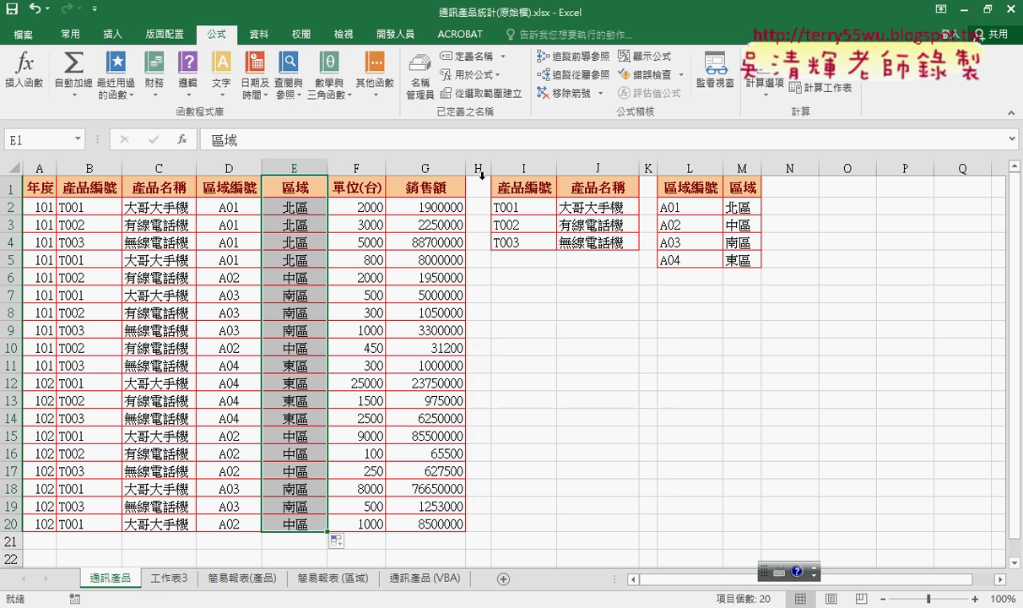
pyautogui.click(428, 92)
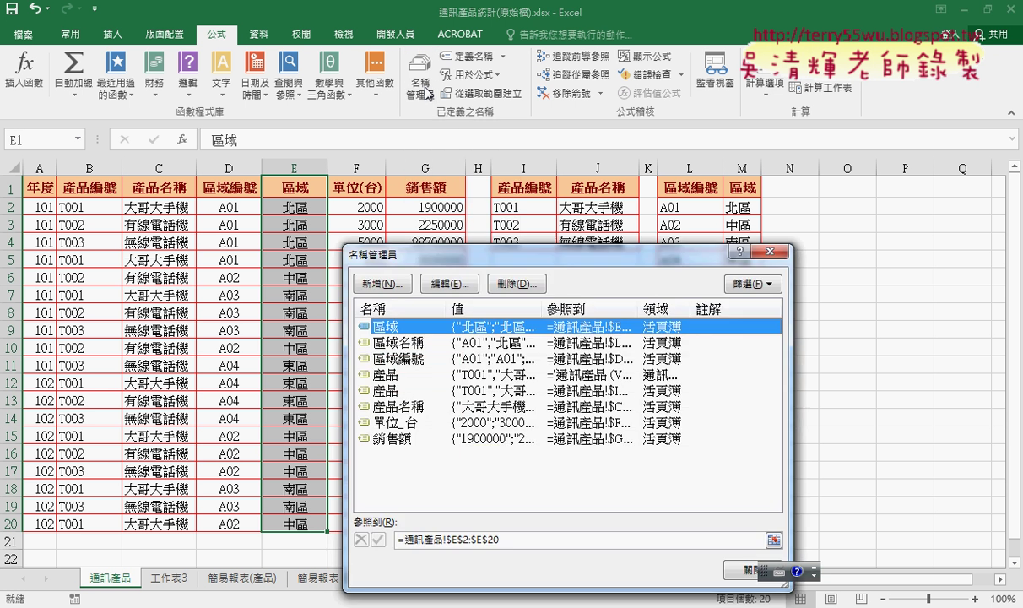
pyautogui.moveTo(473, 258); pyautogui.dragTo(518, 117)
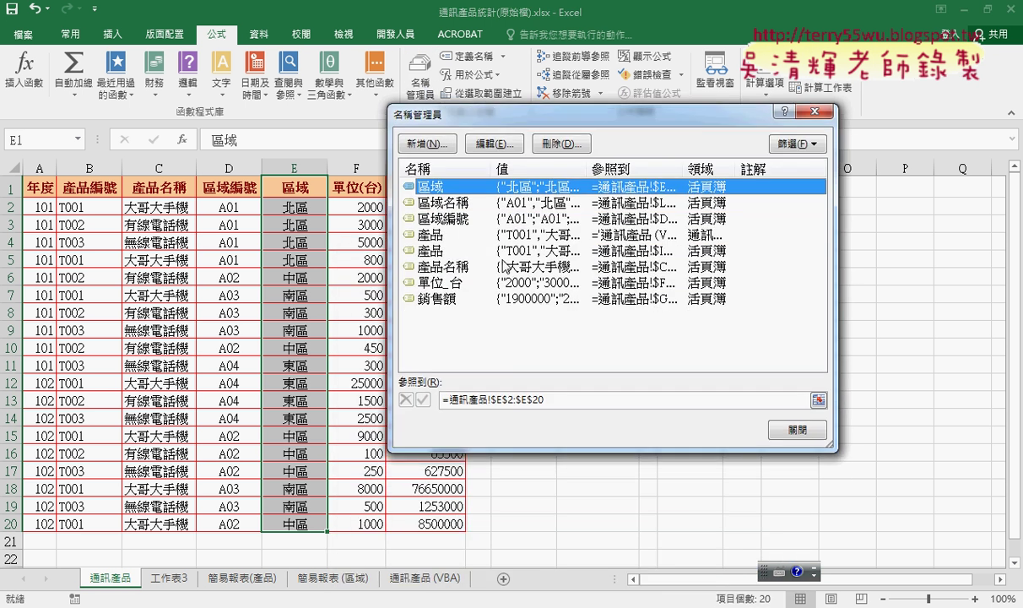
pyautogui.click(557, 405)
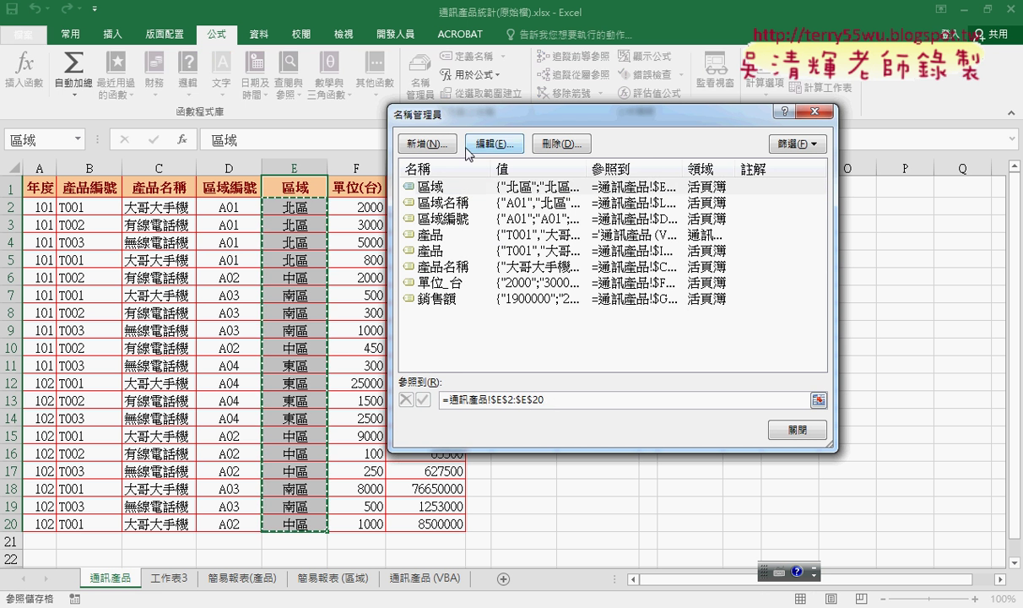
pyautogui.click(554, 397)
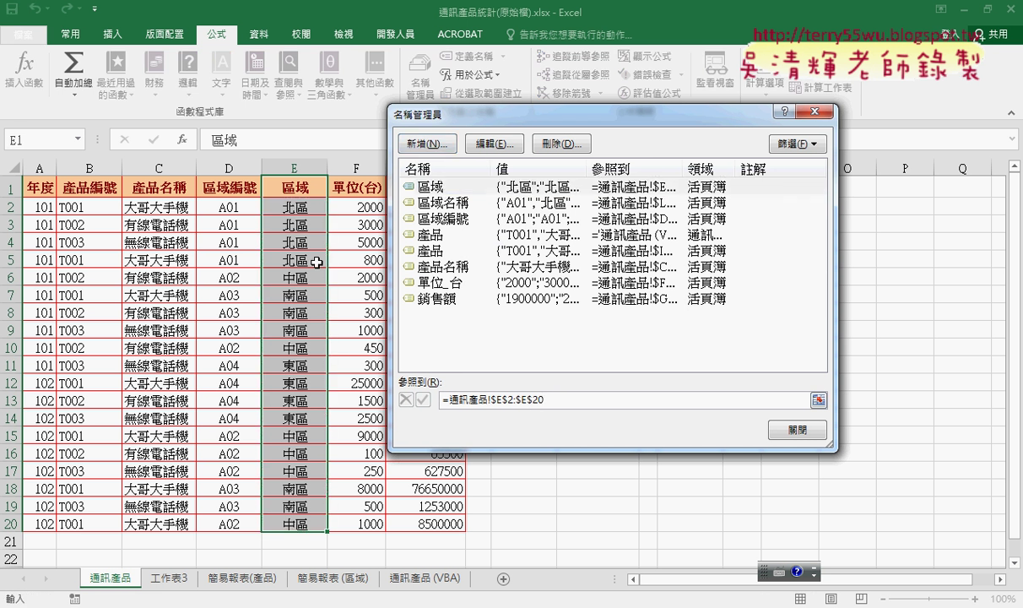
# Step: Review 區域名稱's L2:M5 range, close the names list, and go to 簡易報表(區域)
pyautogui.click(449, 204)
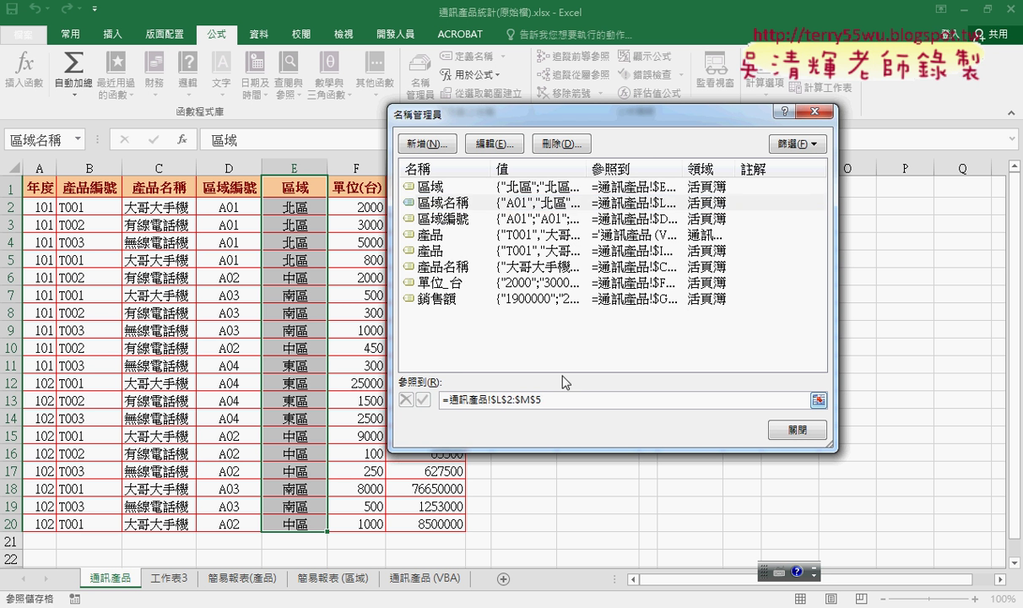
pyautogui.moveTo(548, 116); pyautogui.dragTo(234, 106)
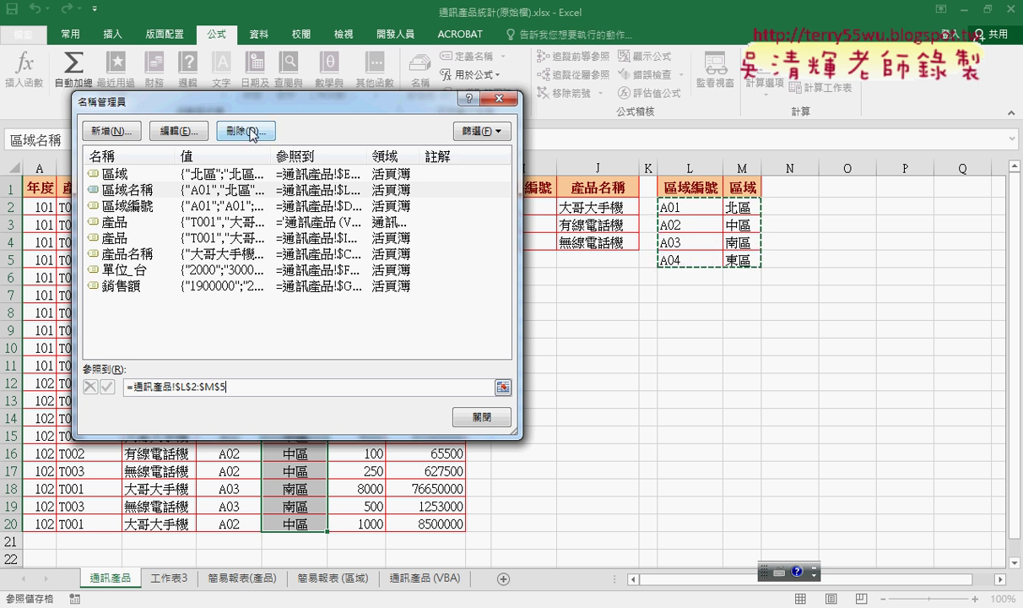
pyautogui.click(496, 99)
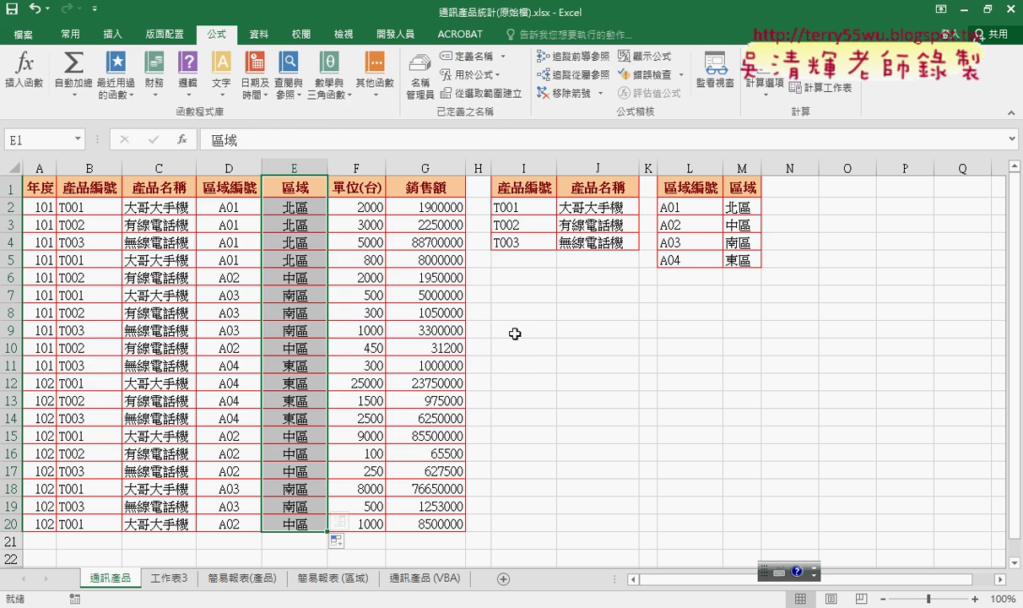
pyautogui.click(343, 587)
# Step: Start a SUMIF in C2 using the name 區域 as range and A2 as criteria
pyautogui.click(180, 224)
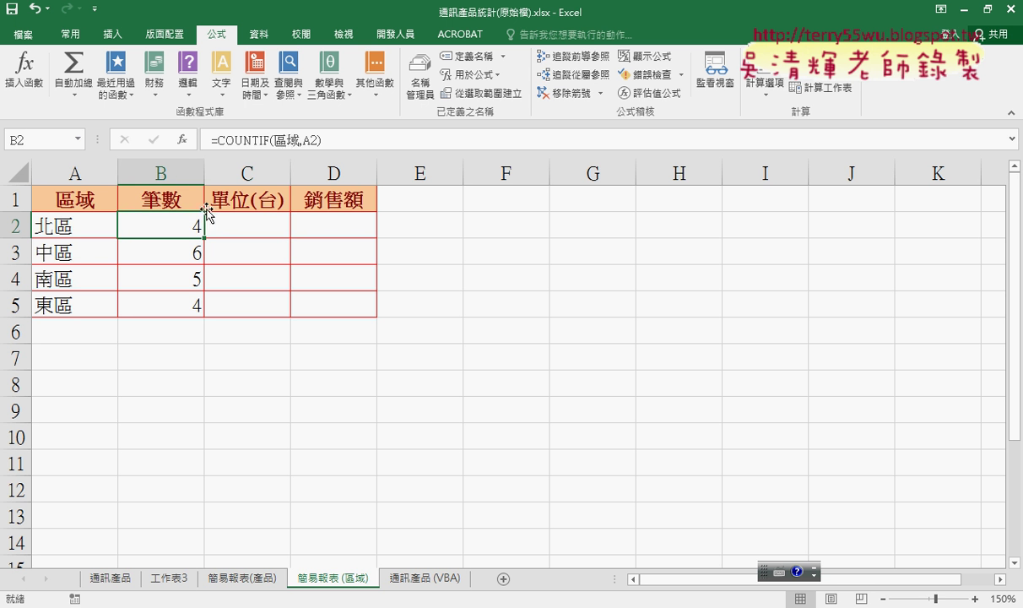
pyautogui.click(258, 231)
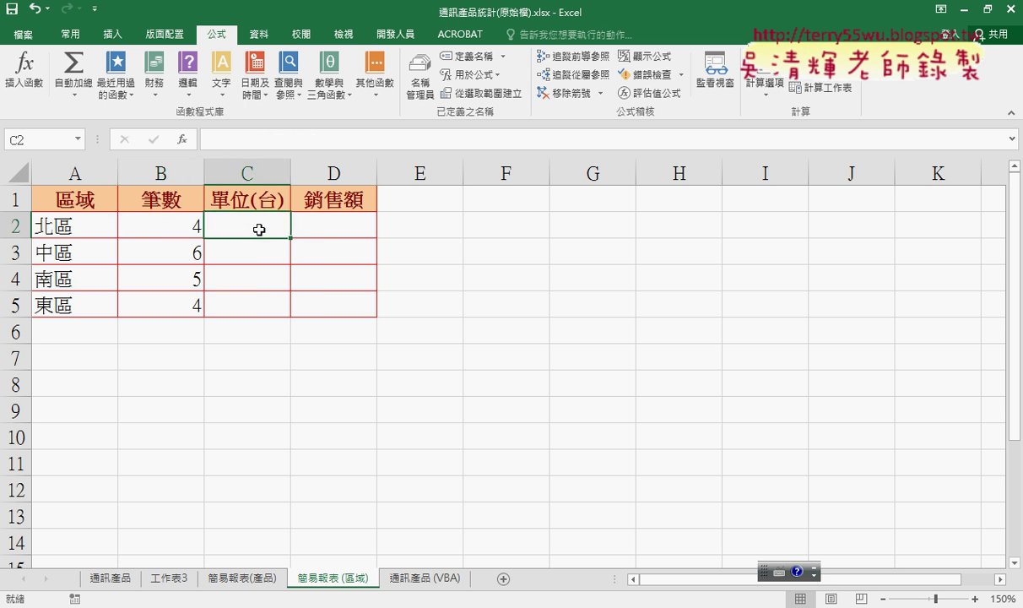
pyautogui.click(181, 139)
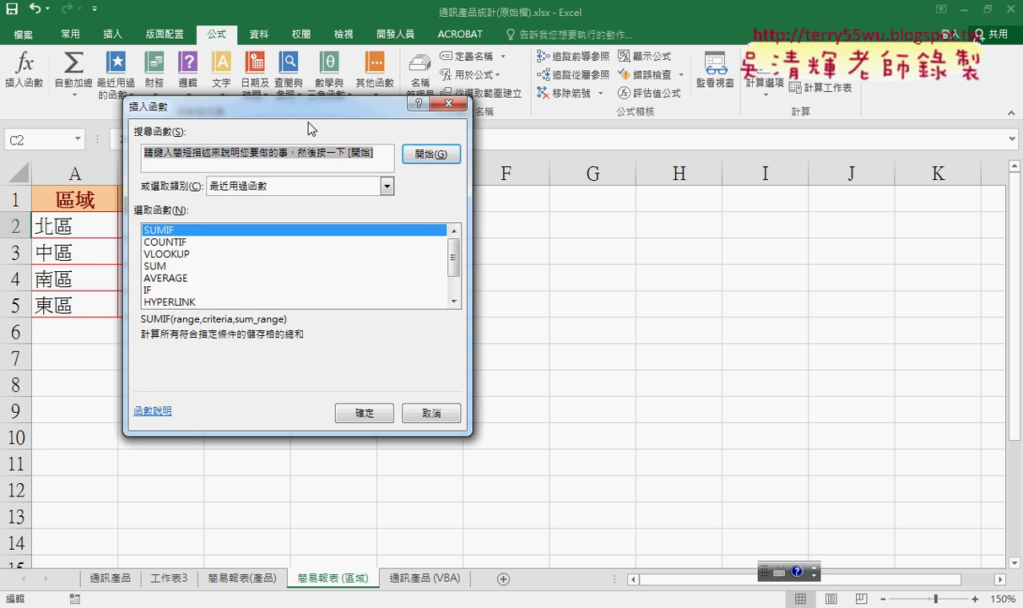
pyautogui.moveTo(312, 109); pyautogui.dragTo(530, 109)
pyautogui.click(589, 415)
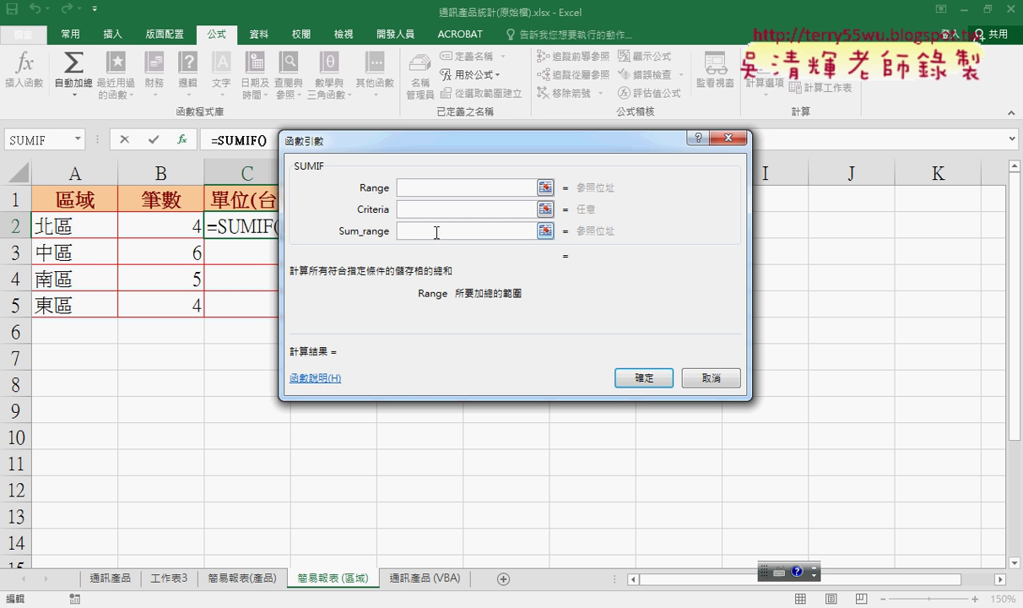
pyautogui.click(404, 206)
pyautogui.click(76, 225)
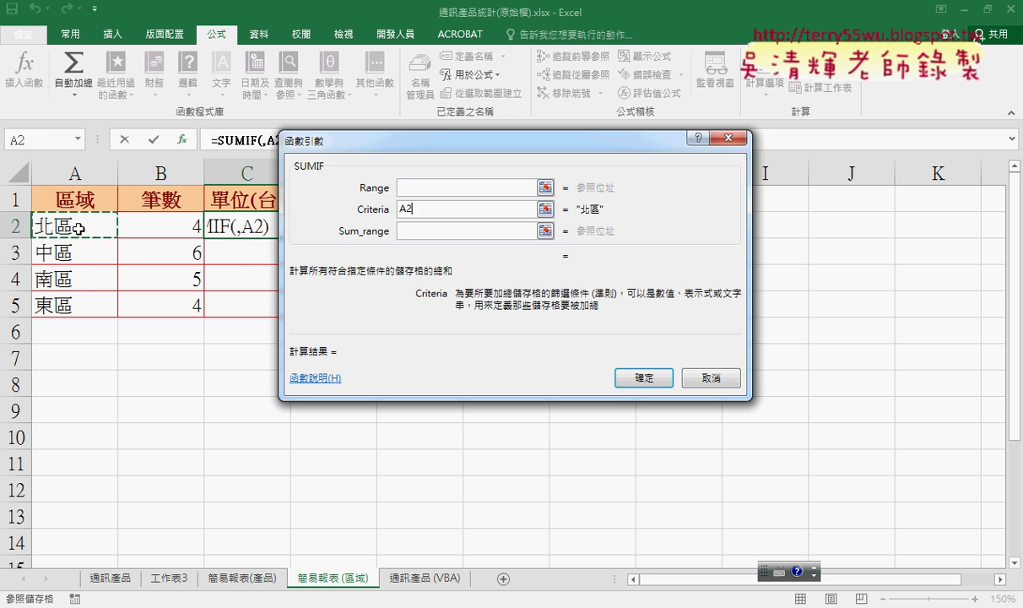
pyautogui.click(426, 186)
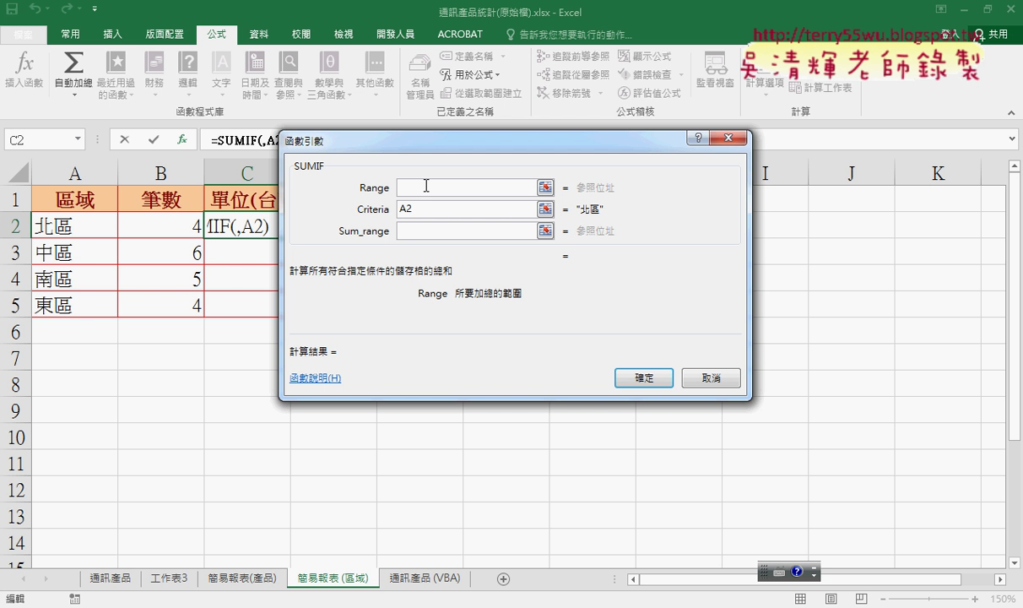
pyautogui.press('F3')
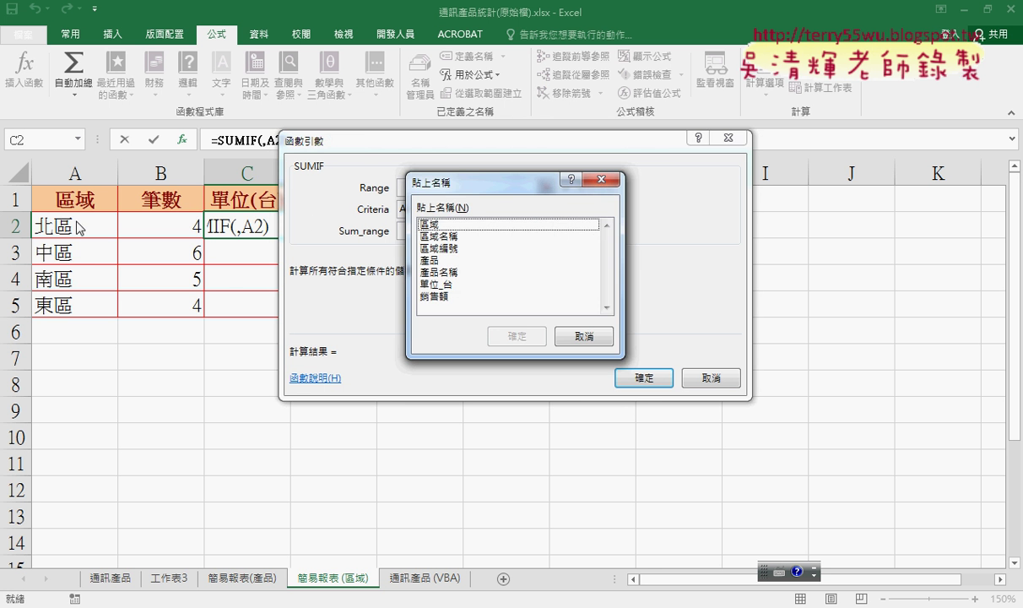
pyautogui.click(437, 228)
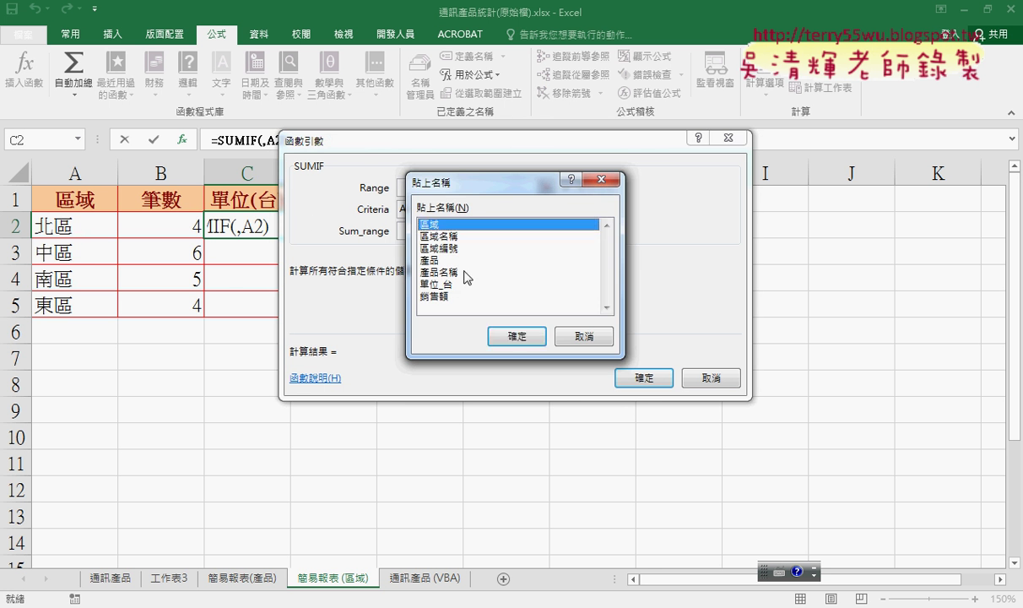
pyautogui.click(506, 335)
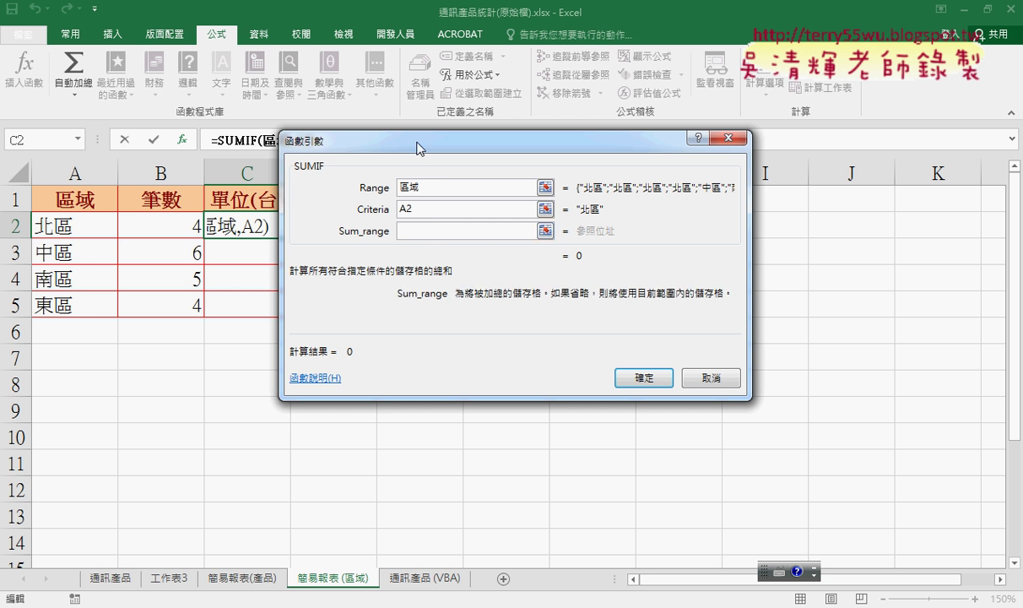
# Step: Add 單位_台 as sum range and fill =SUMIF(區域,A2,單位_台) down C2:C5
pyautogui.moveTo(418, 145); pyautogui.dragTo(529, 151)
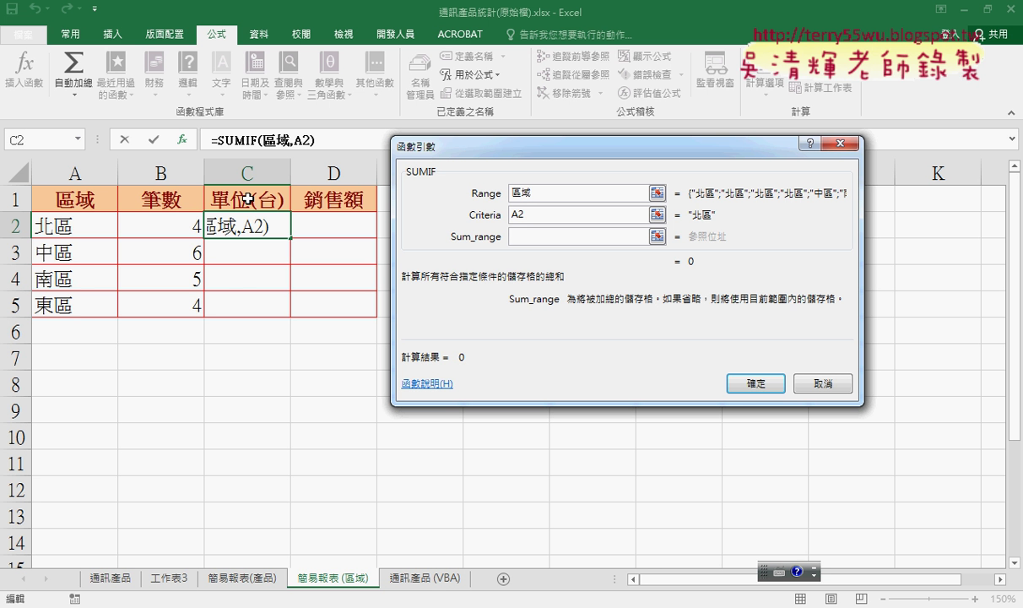
pyautogui.press('F3')
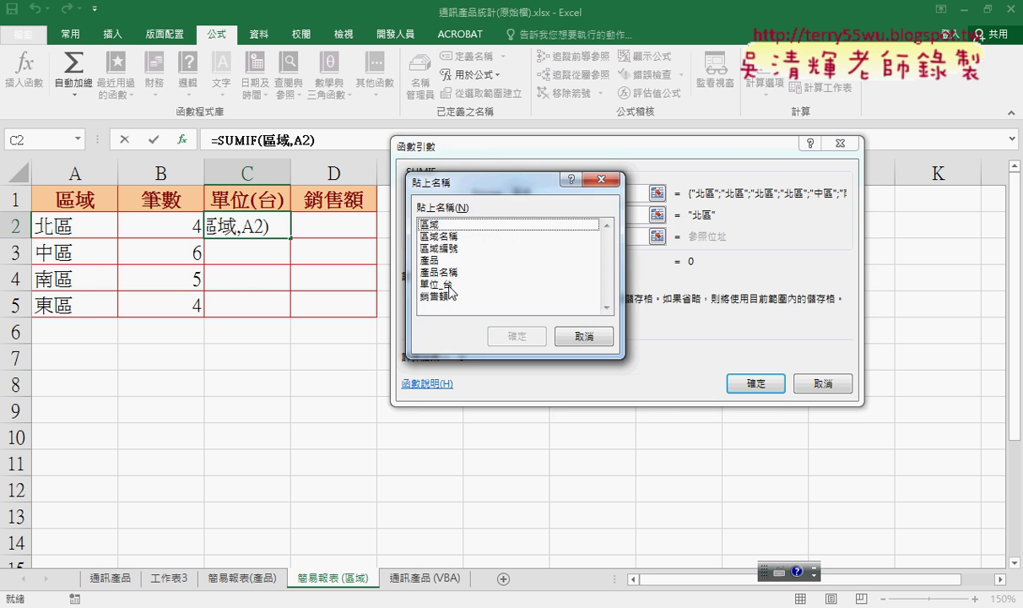
pyautogui.click(447, 284)
pyautogui.click(517, 336)
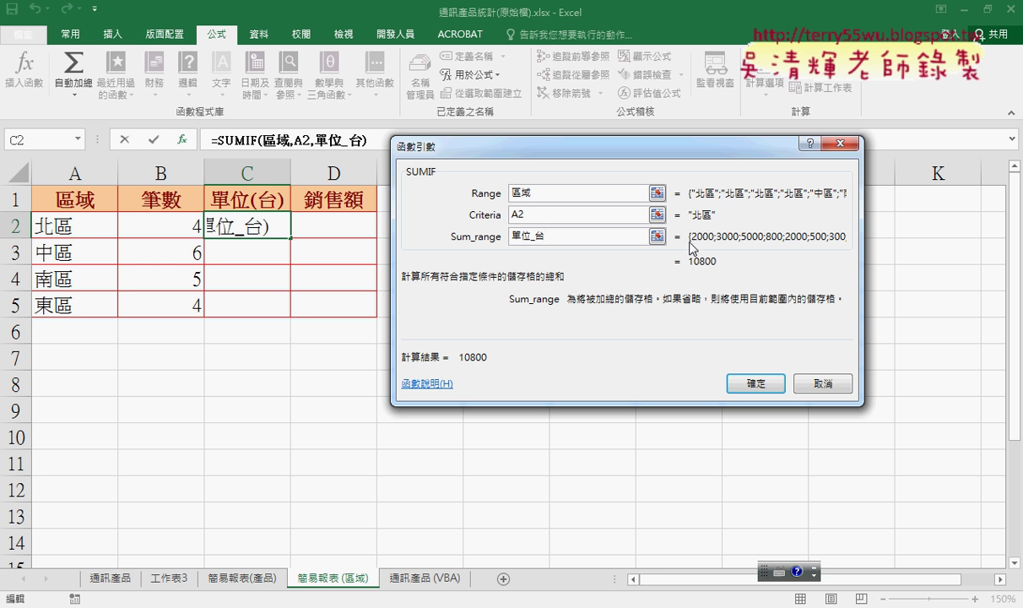
pyautogui.click(754, 382)
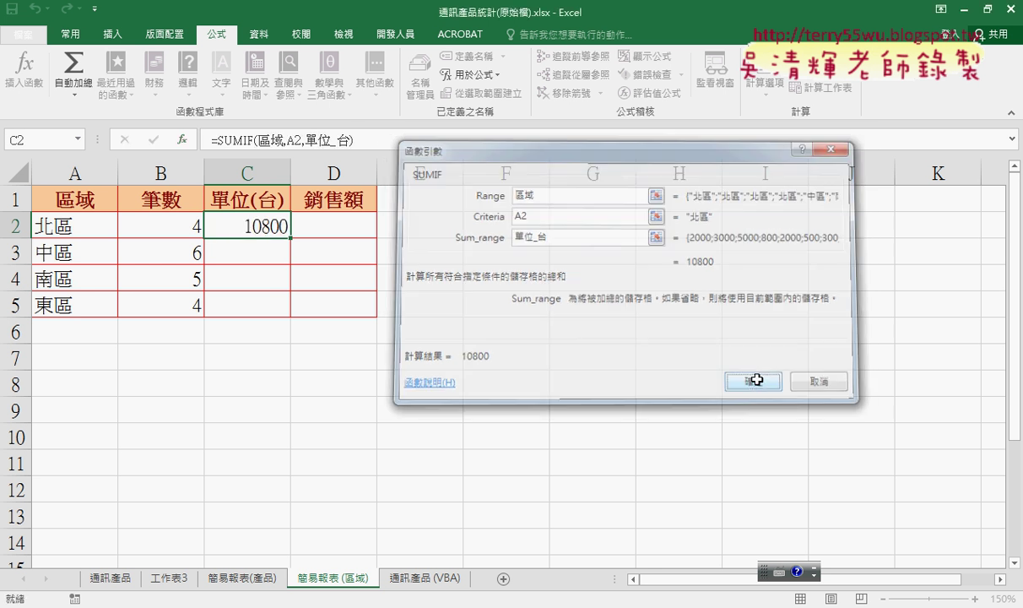
pyautogui.doubleClick(292, 239)
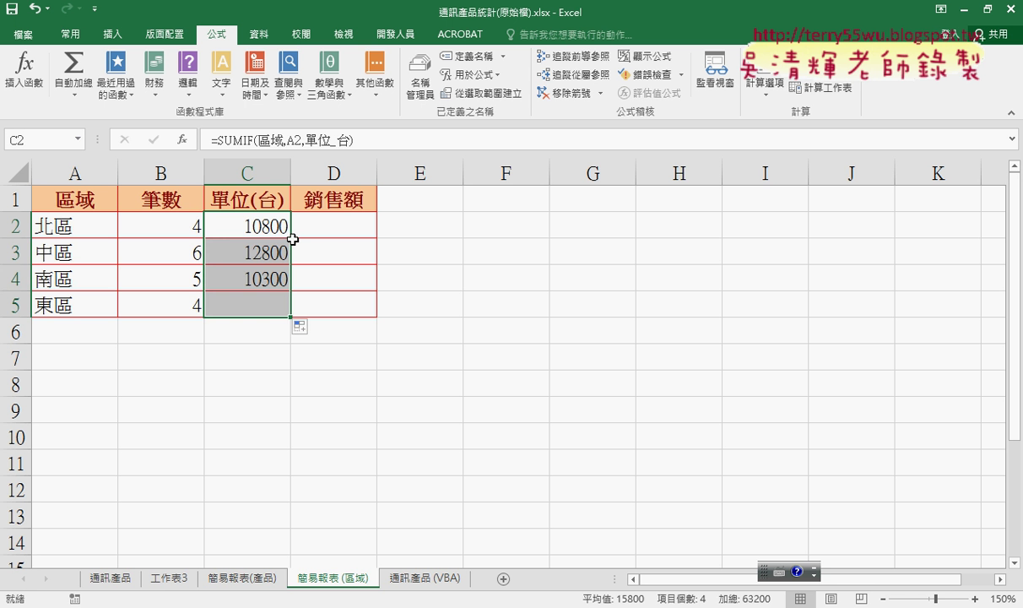
pyautogui.click(332, 225)
# Step: Start a SUMIF in D2 with criteria A2 and the name 區域 as range
pyautogui.click(182, 140)
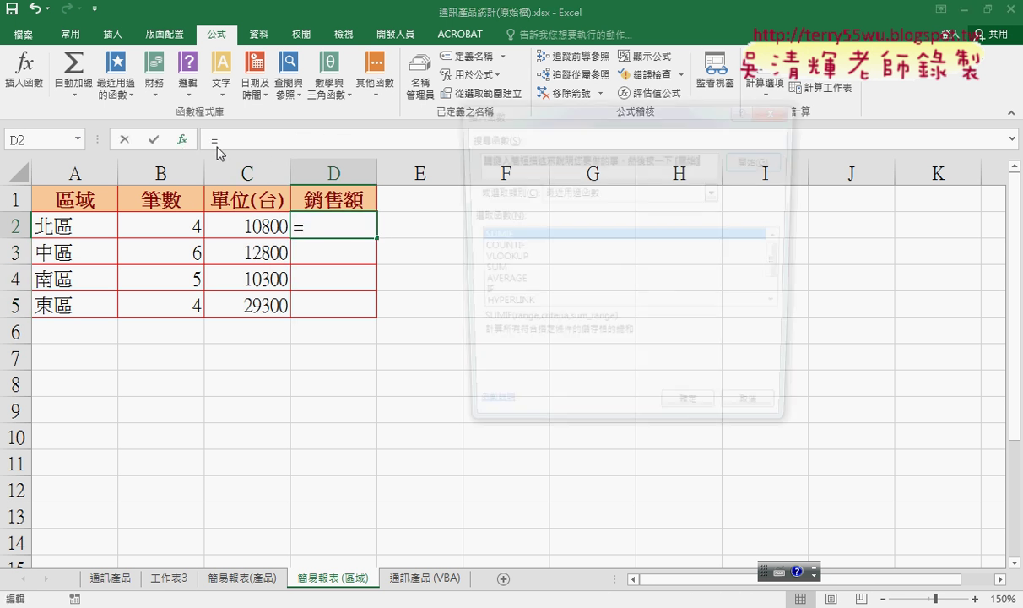
pyautogui.click(690, 417)
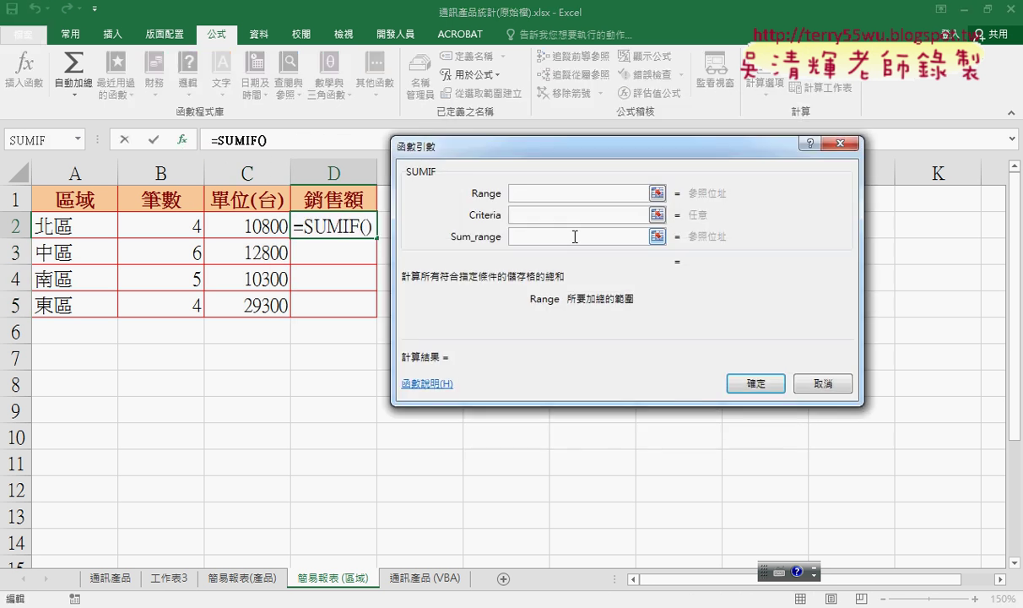
pyautogui.click(525, 214)
pyautogui.click(87, 211)
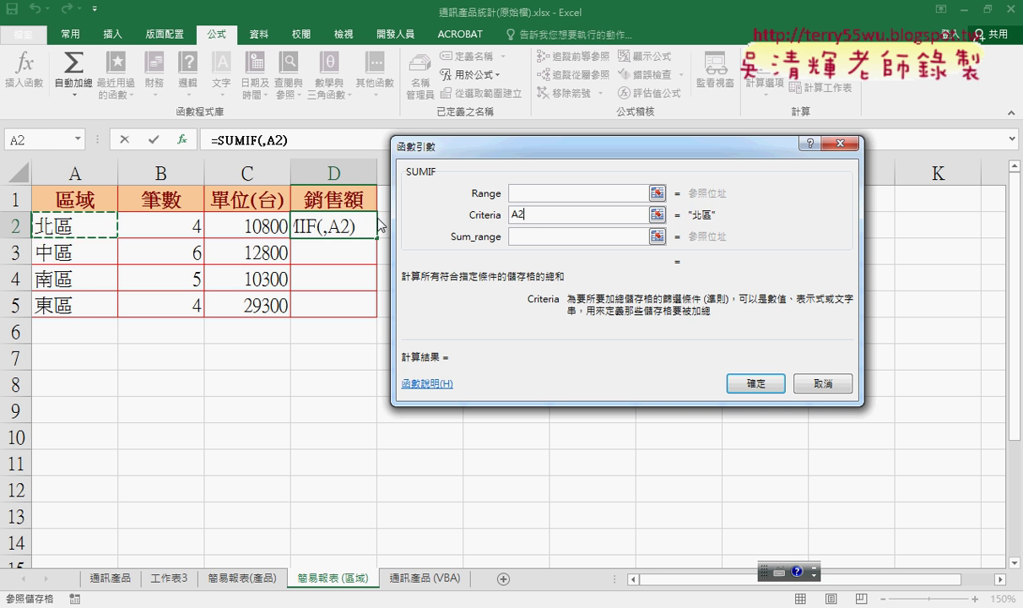
pyautogui.click(540, 192)
pyautogui.press('F3')
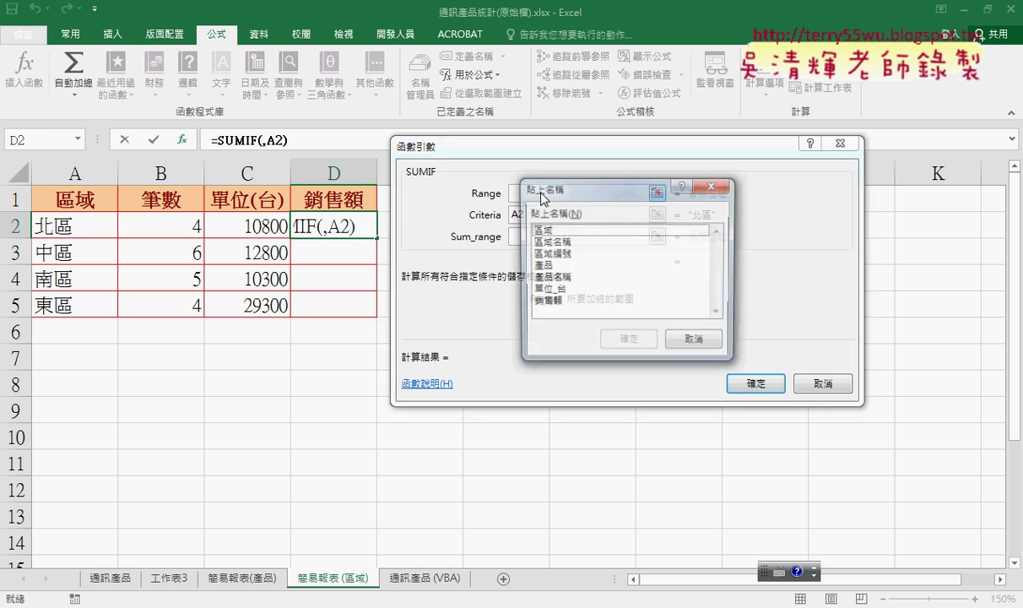
pyautogui.doubleClick(574, 231)
# Step: Add 銷售額 as sum range and fill =SUMIF(區域,A2,銷售額) down D2:D5
pyautogui.click(545, 237)
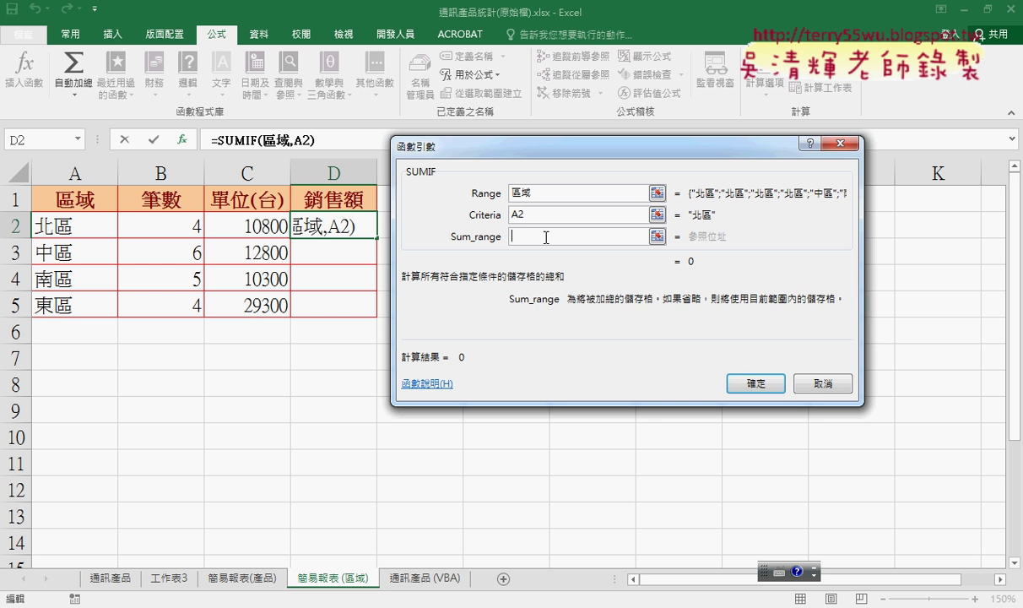
pyautogui.press('F3')
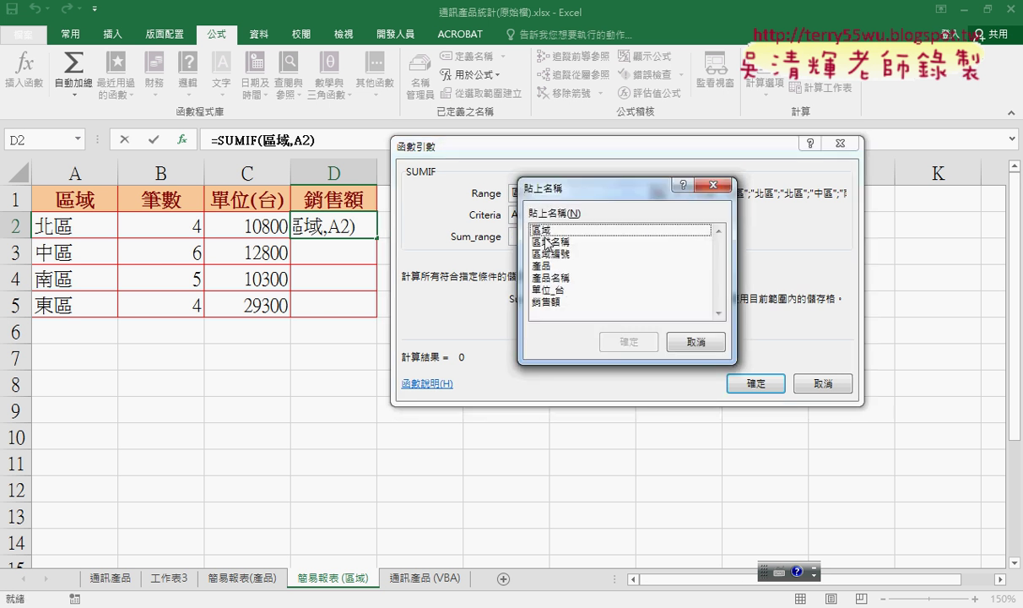
pyautogui.click(540, 302)
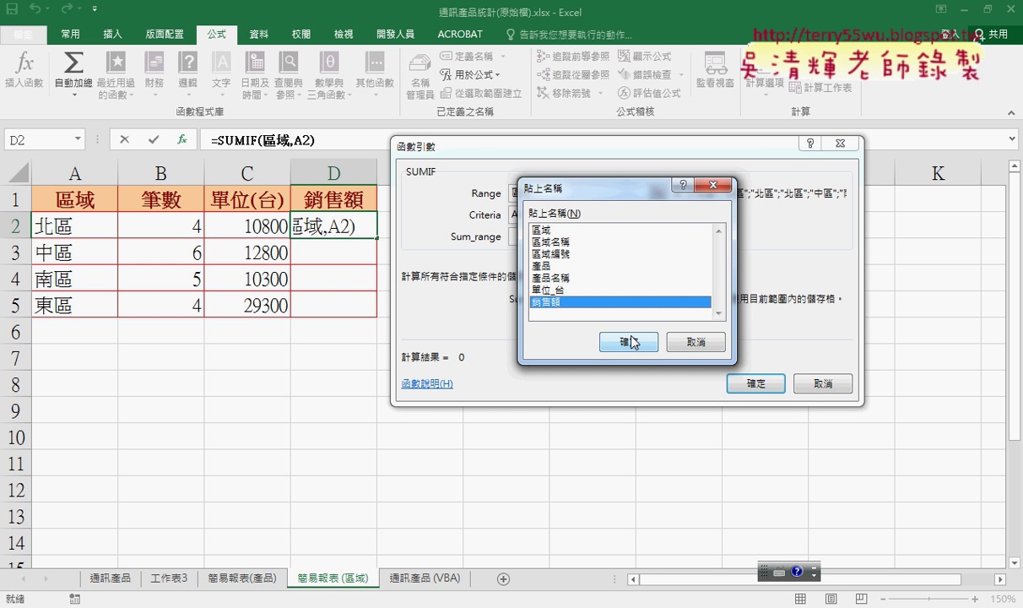
pyautogui.click(631, 342)
pyautogui.click(716, 366)
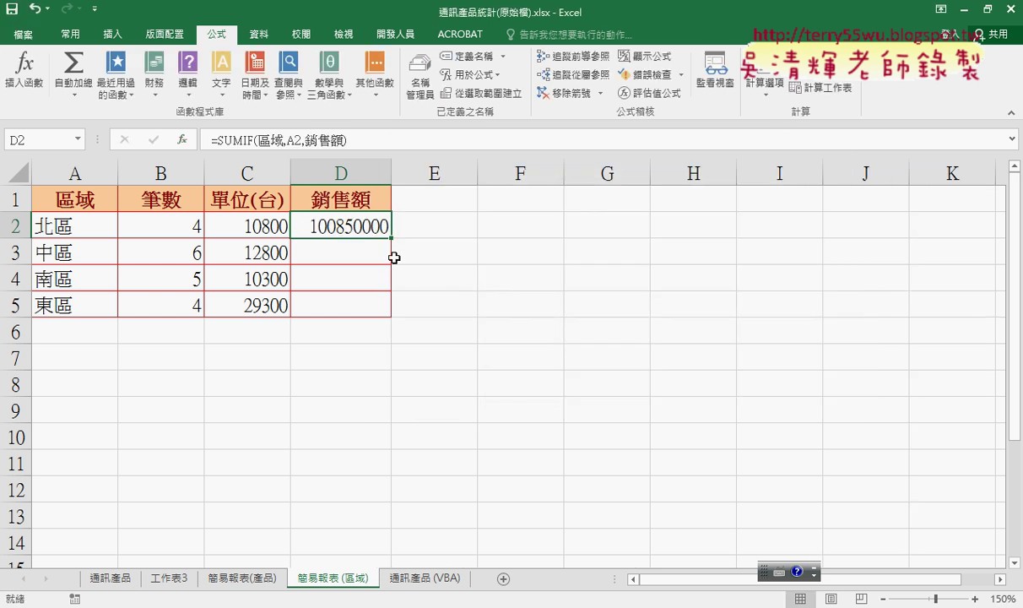
pyautogui.doubleClick(391, 238)
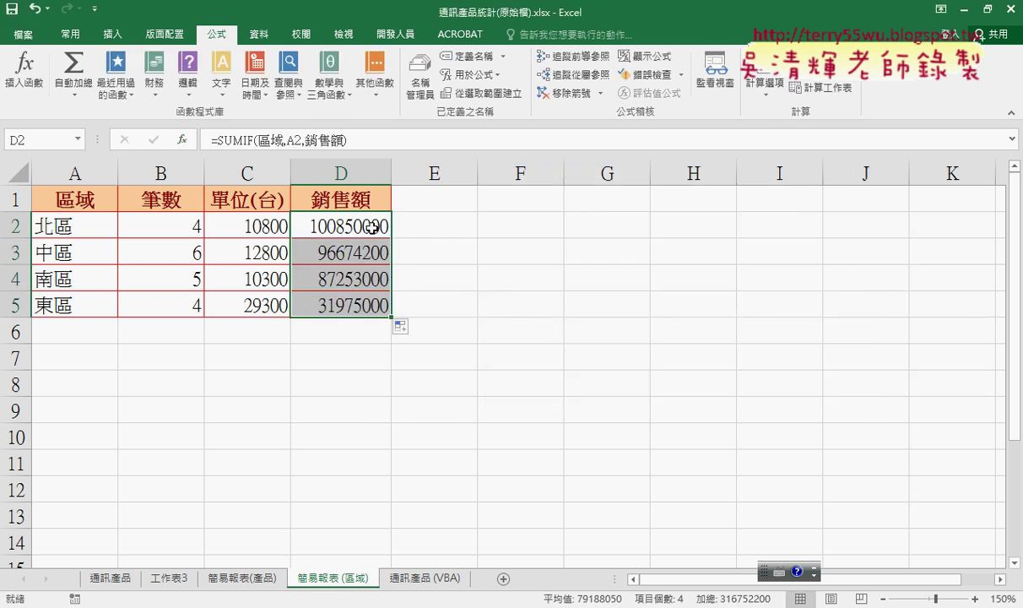
pyautogui.moveTo(372, 227); pyautogui.dragTo(266, 304)
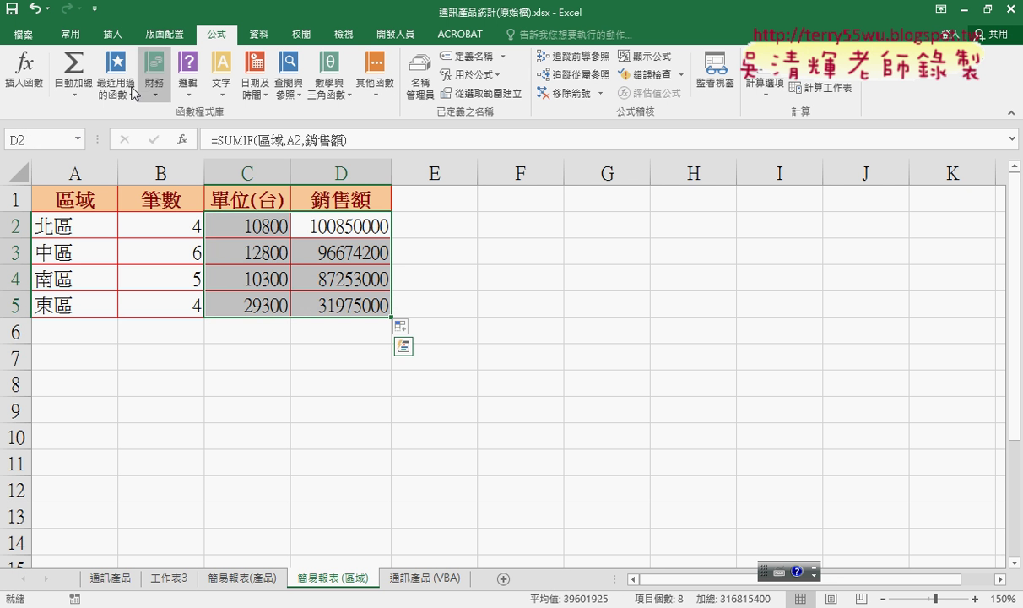
# Step: Format the C2:D5 totals in Comma Style with no decimal places
pyautogui.click(74, 35)
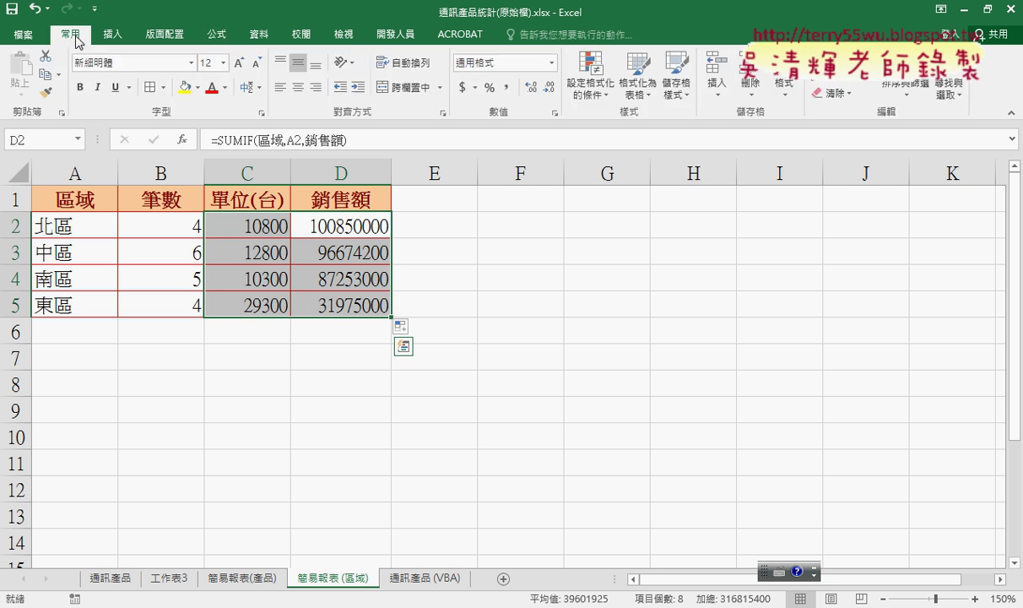
pyautogui.click(506, 87)
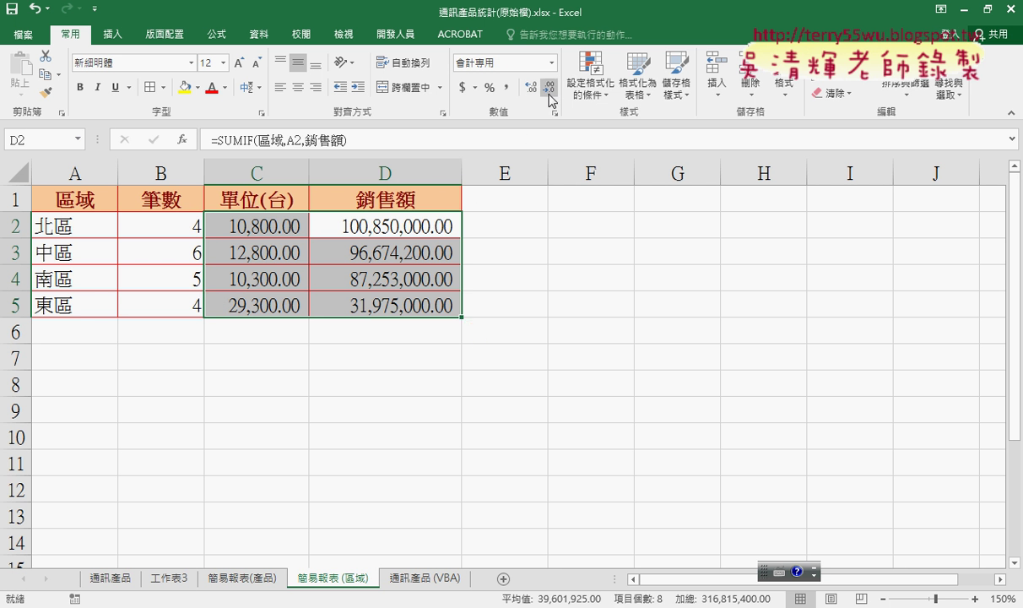
pyautogui.click(549, 93)
pyautogui.click(549, 94)
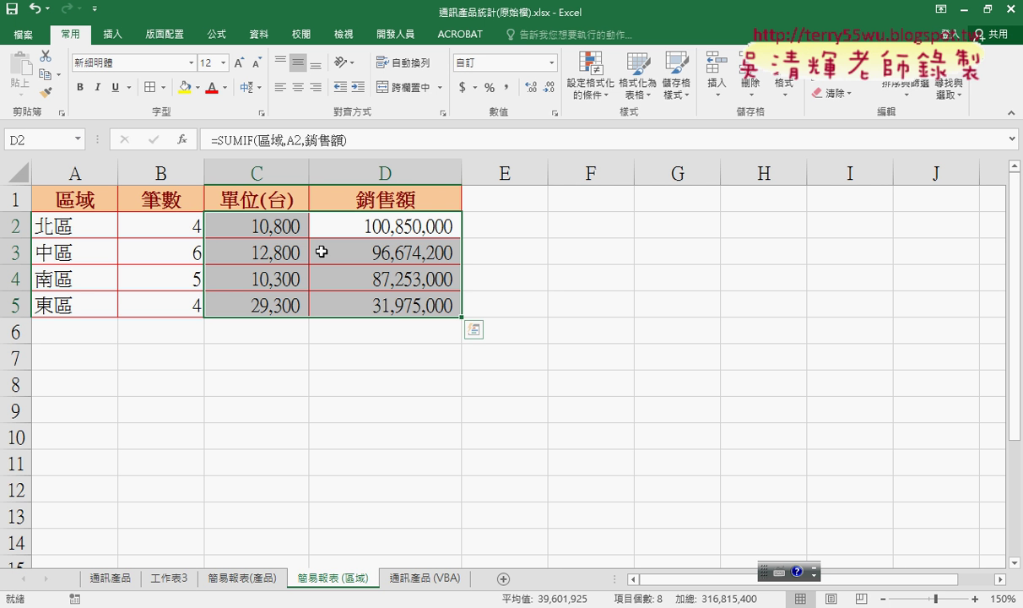
# Step: Check the SUMIF sales formulas in D2 through D5 and the unit totals C2:C5
pyautogui.moveTo(80, 221); pyautogui.dragTo(340, 228)
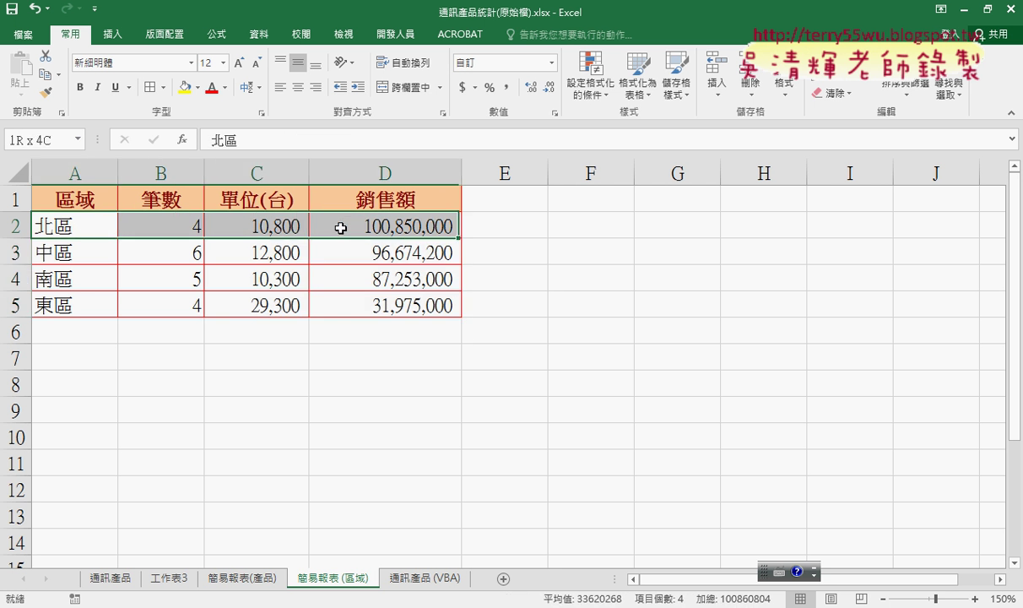
pyautogui.click(426, 225)
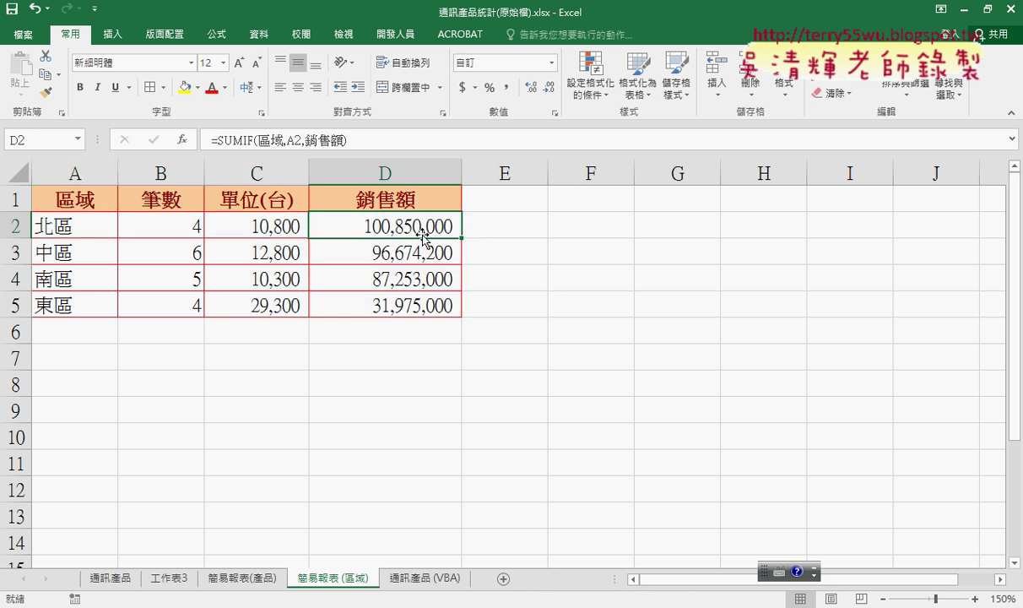
pyautogui.click(401, 260)
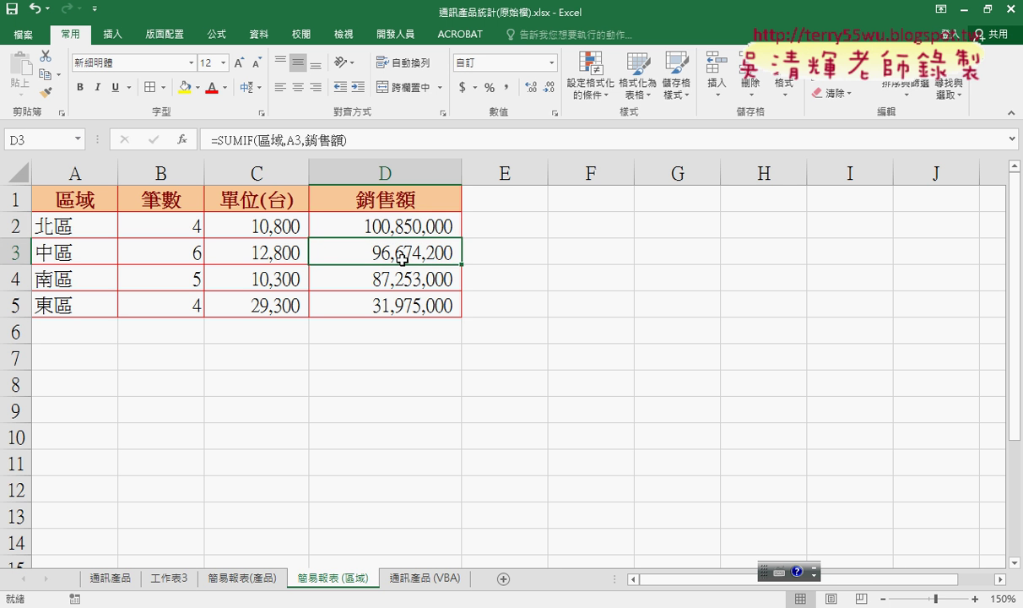
pyautogui.click(402, 283)
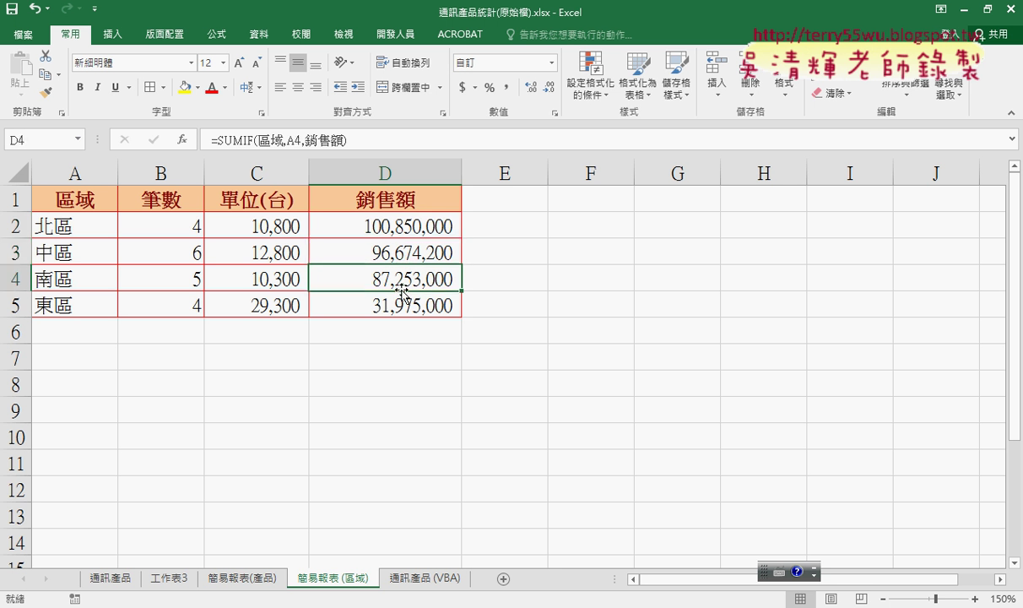
pyautogui.click(402, 309)
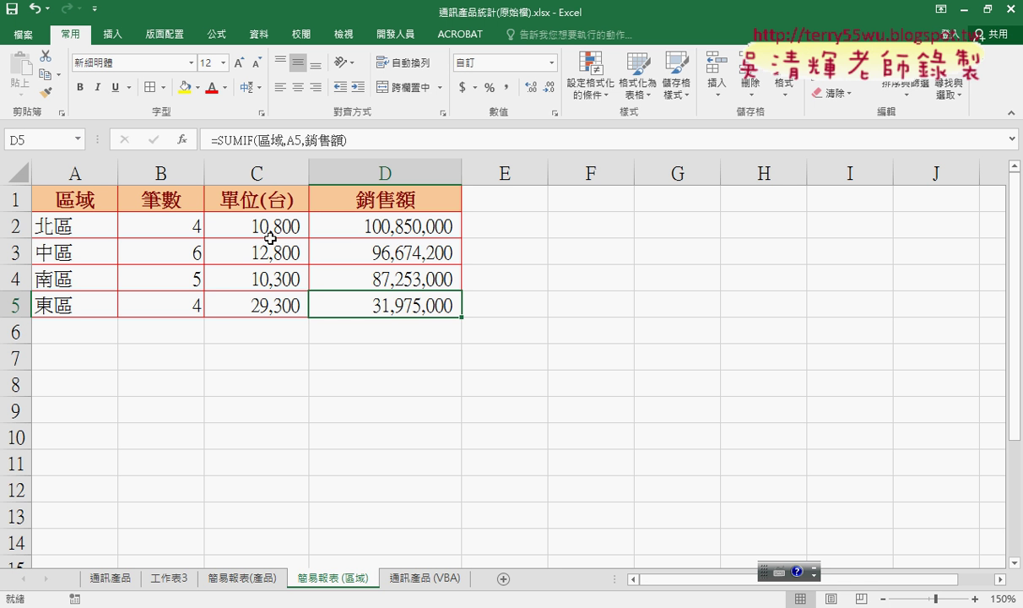
pyautogui.moveTo(256, 226); pyautogui.dragTo(263, 307)
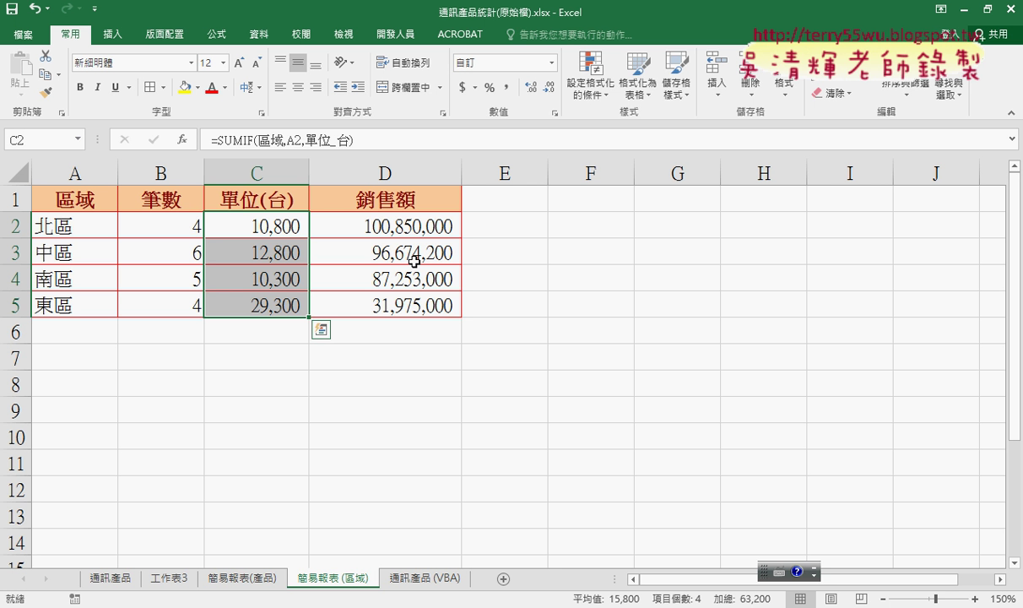
# Step: Switch between the 簡易報表(產品) and 簡易報表(區域) sheets, ending on 簡易報表(產品)
pyautogui.click(248, 580)
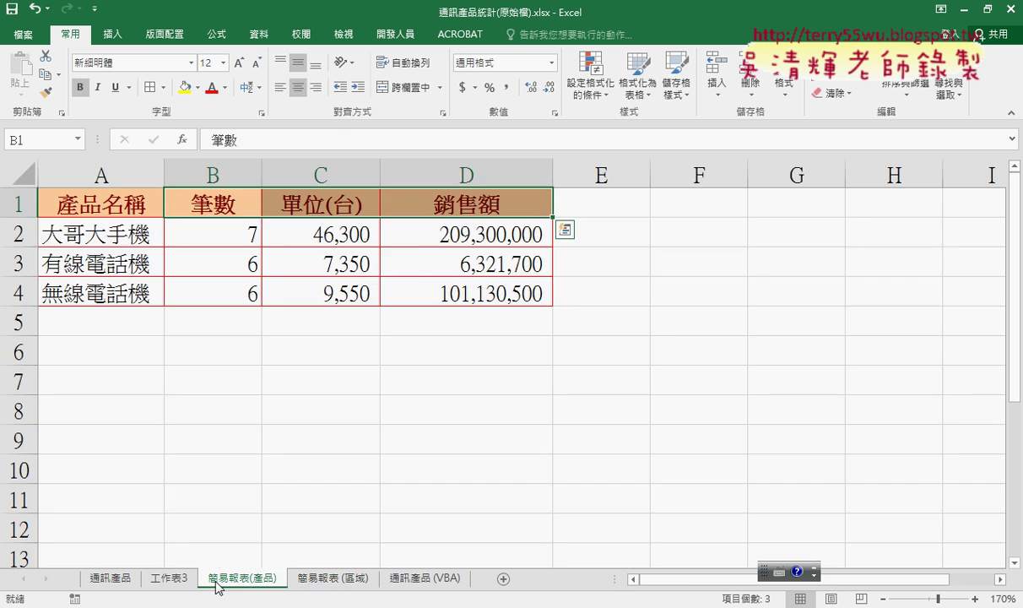
pyautogui.click(342, 582)
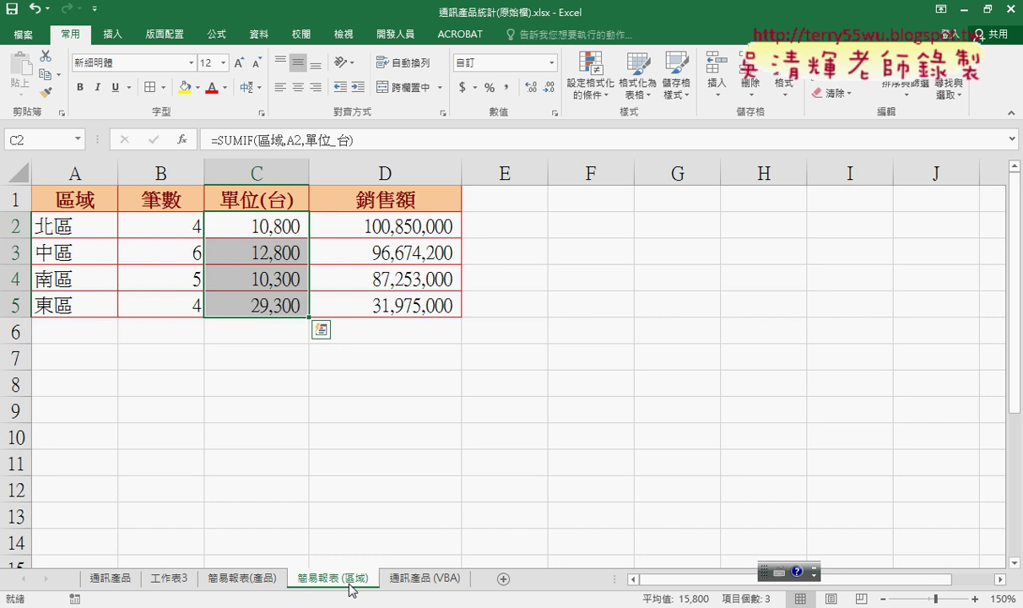
pyautogui.click(267, 584)
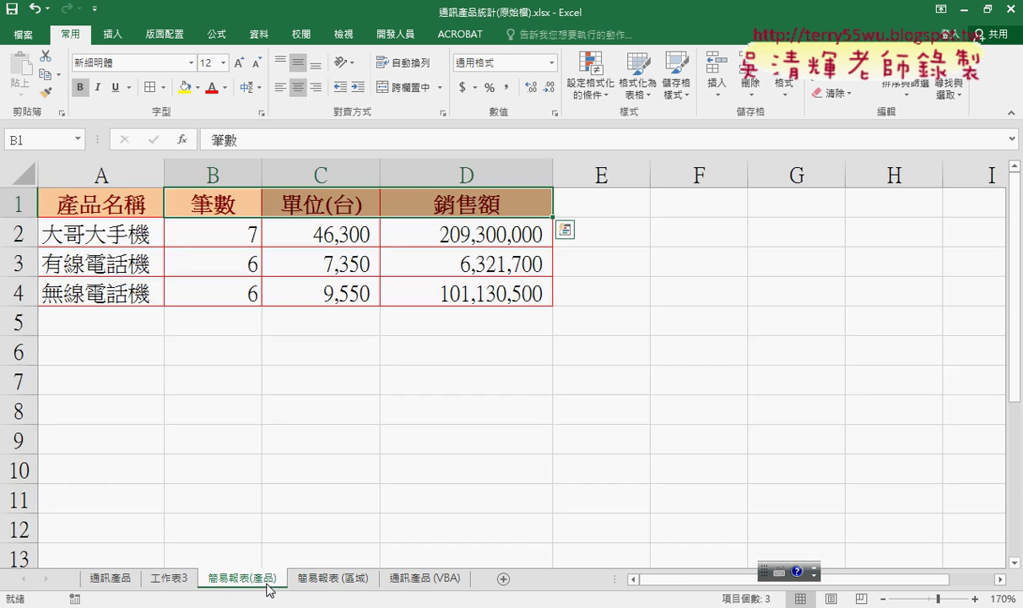